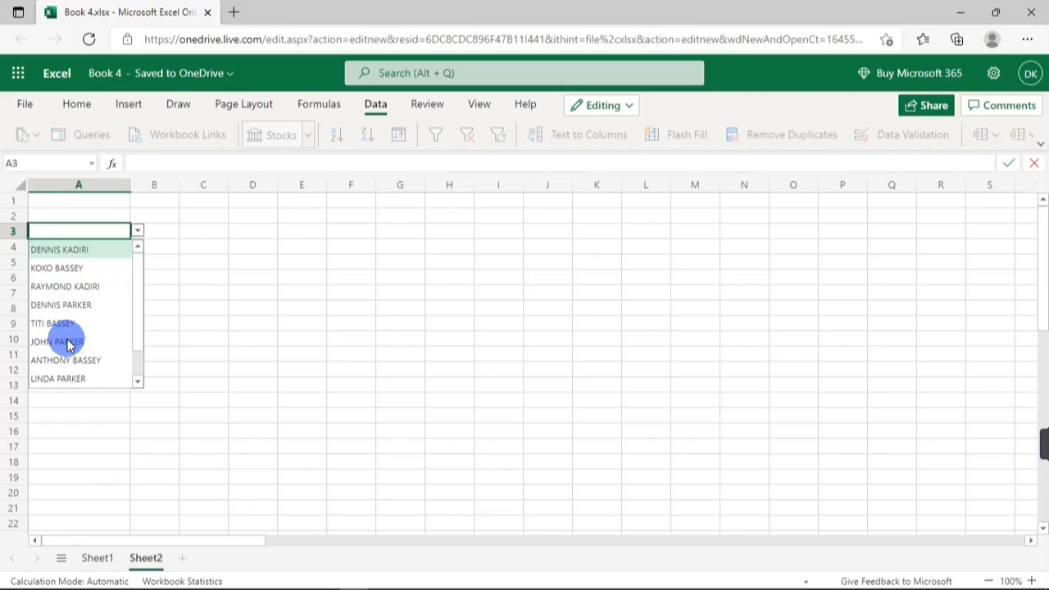
type("KADIRI")
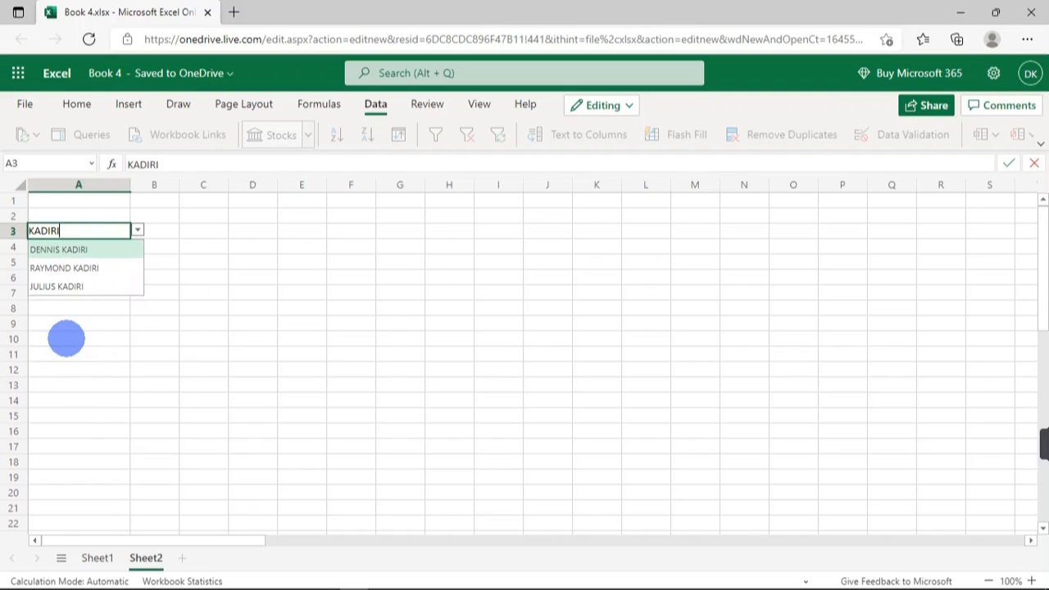
left_click(82, 269)
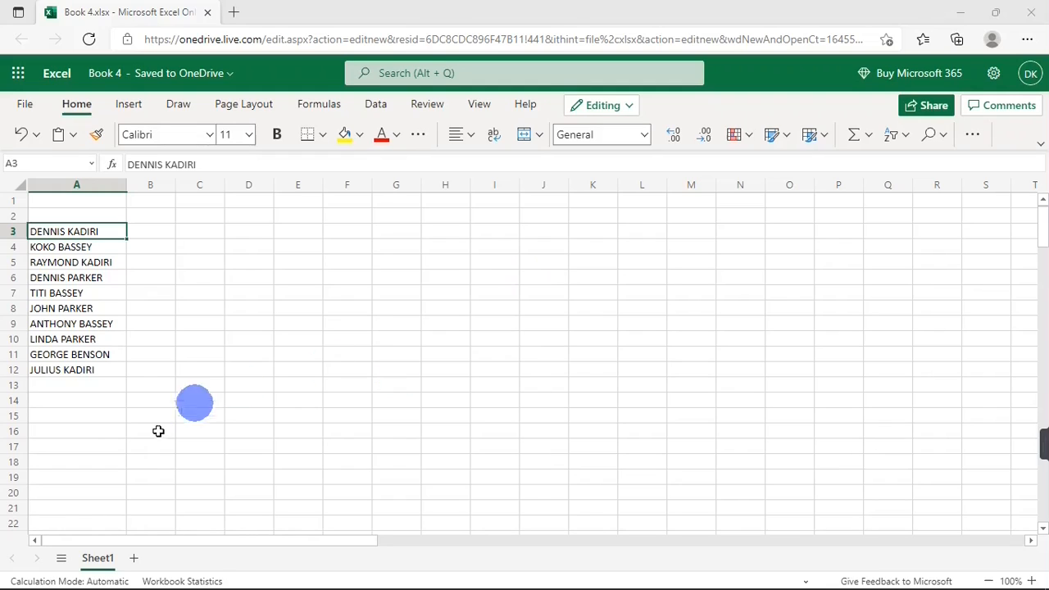
Step: Add a new Sheet2, select cell A3 and widen column A
left_click(134, 562)
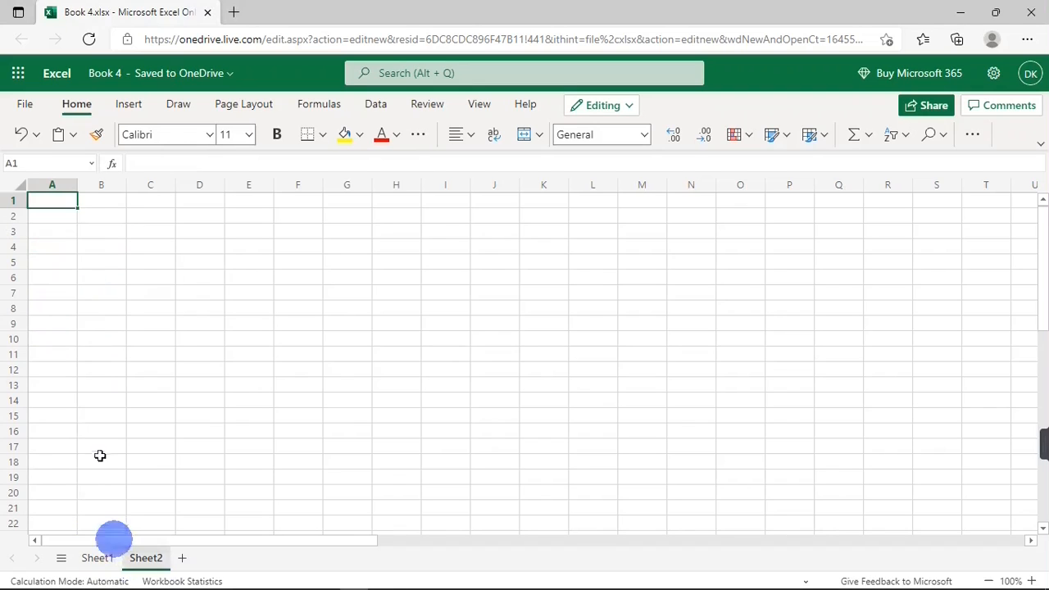
left_click(51, 233)
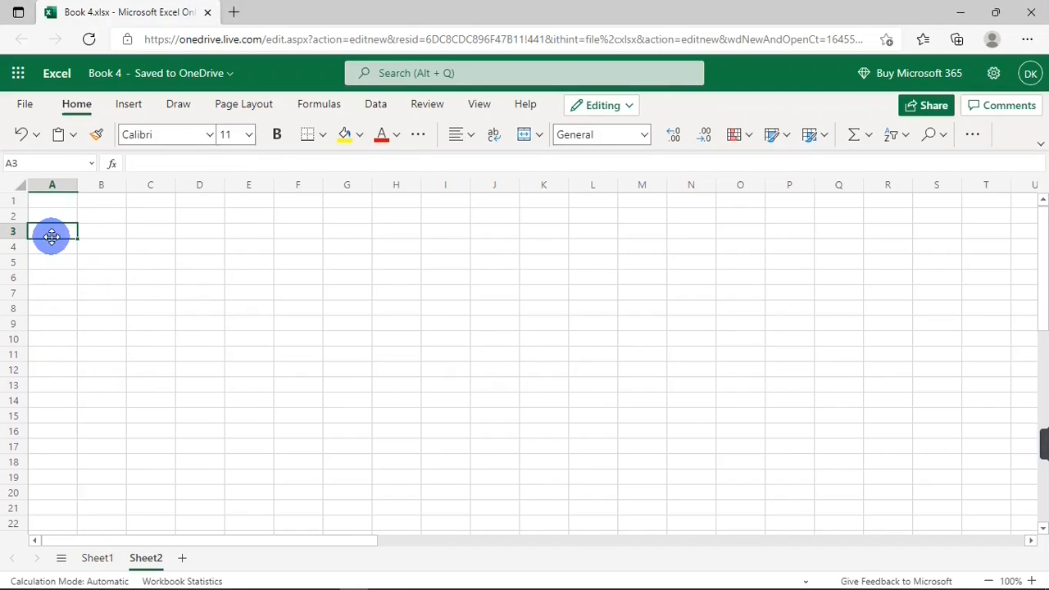
left_click_drag(76, 187, 131, 188)
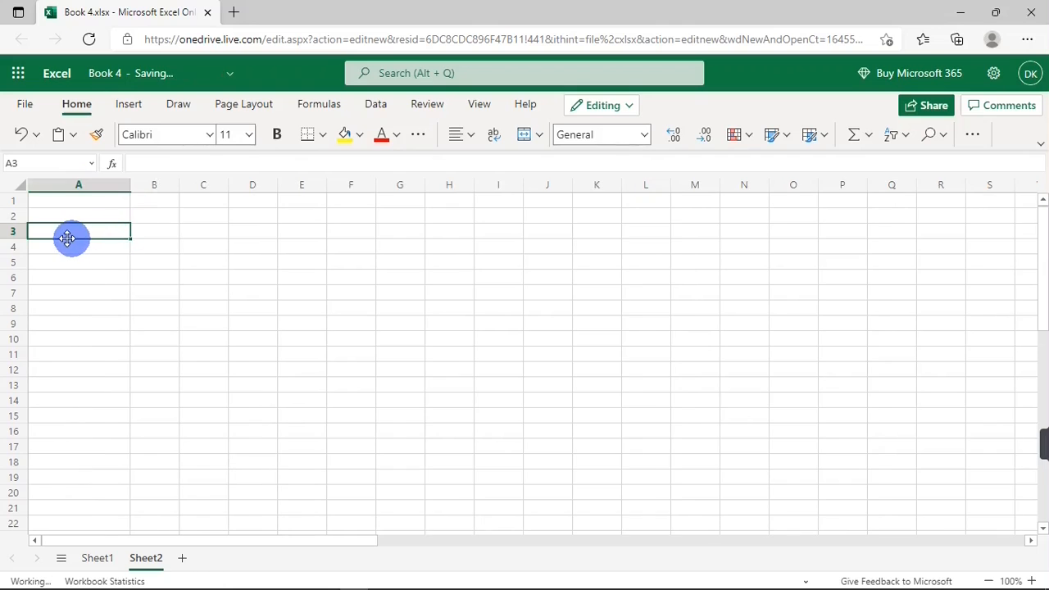
Step: Give A3 a List data validation sourced from Sheet1's names, ='Sheet1'!$A$3:$A$16
left_click(374, 112)
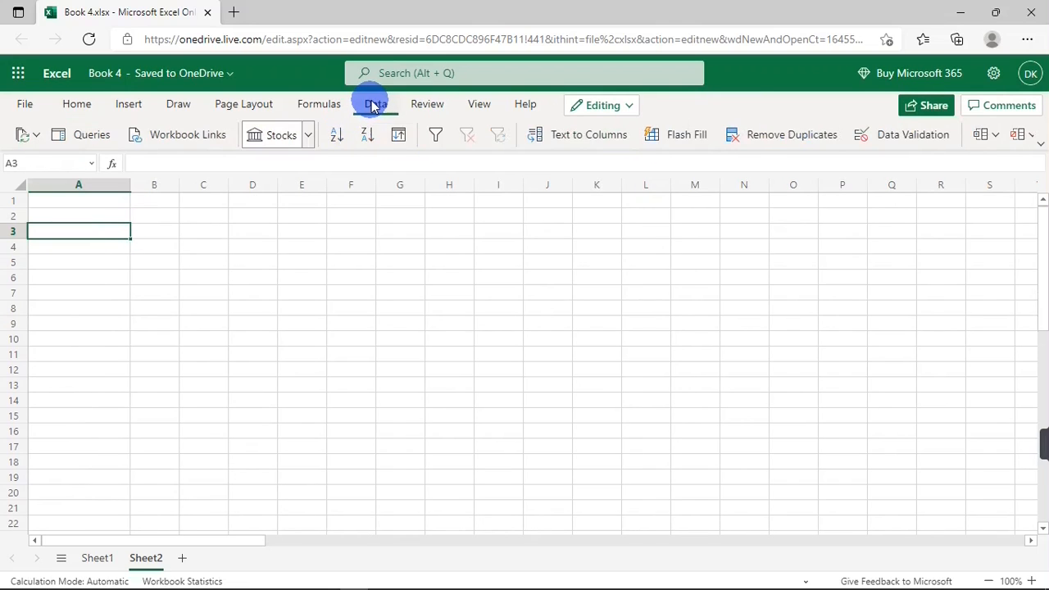
left_click(891, 136)
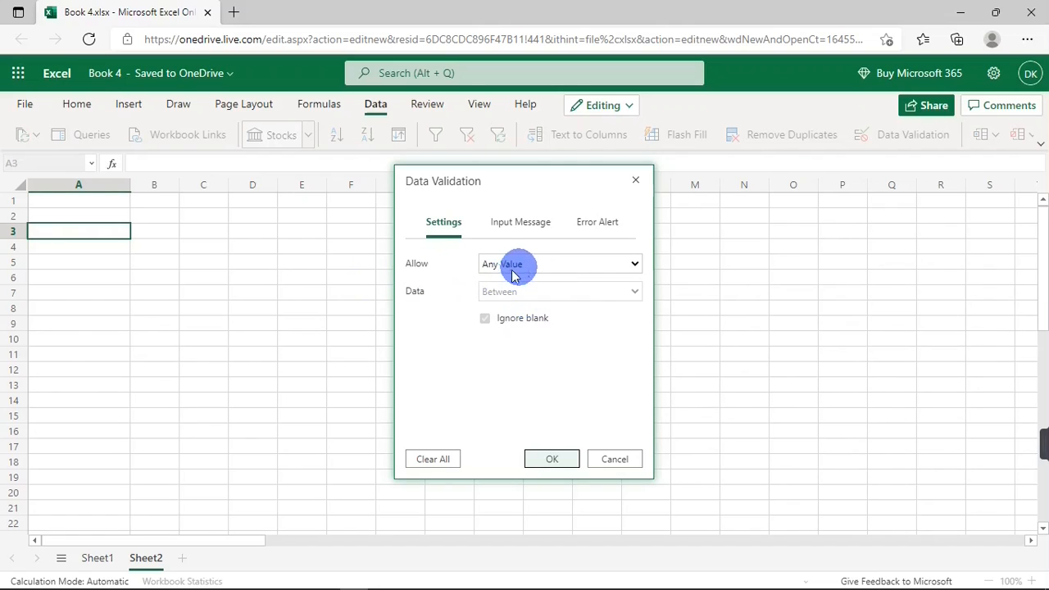
left_click(546, 264)
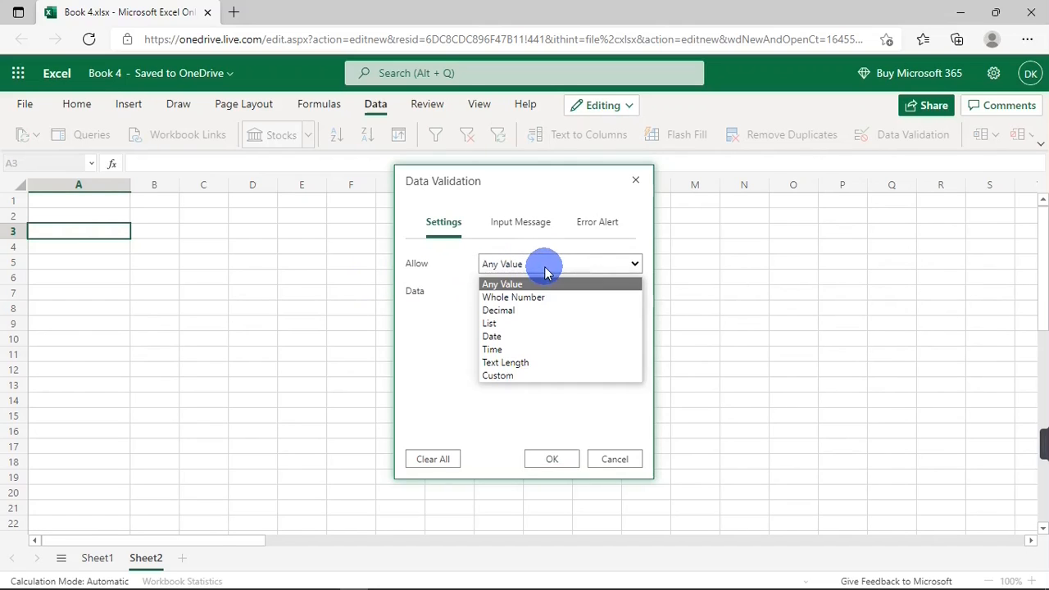
left_click(524, 324)
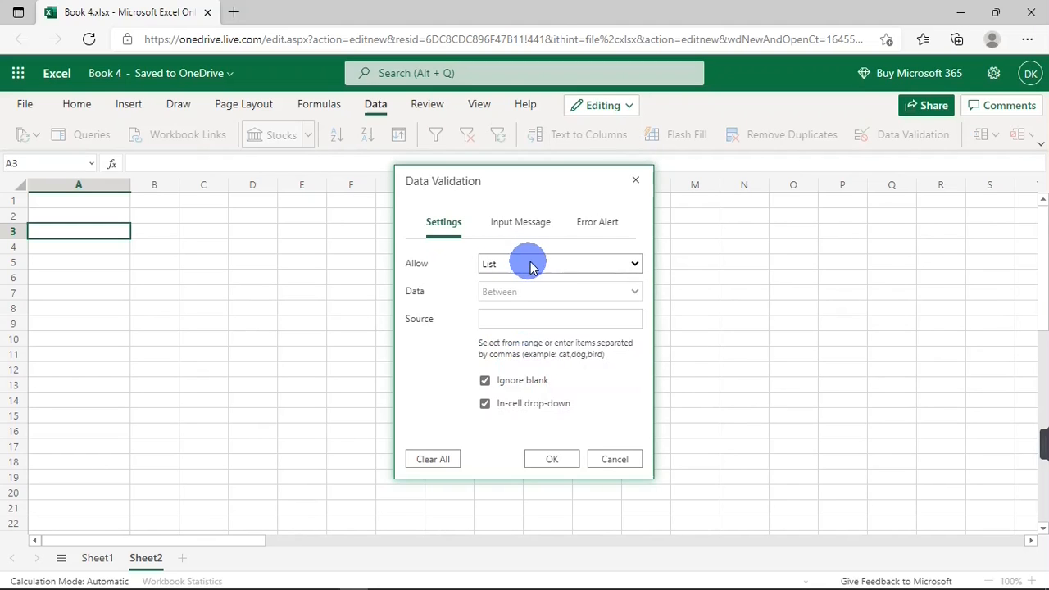
left_click(487, 321)
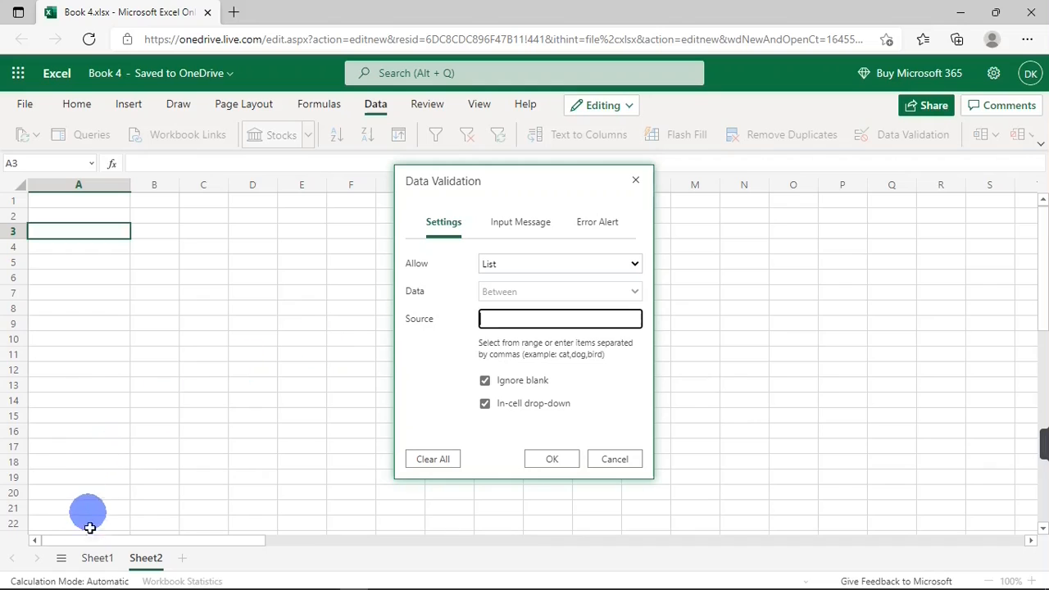
left_click(92, 558)
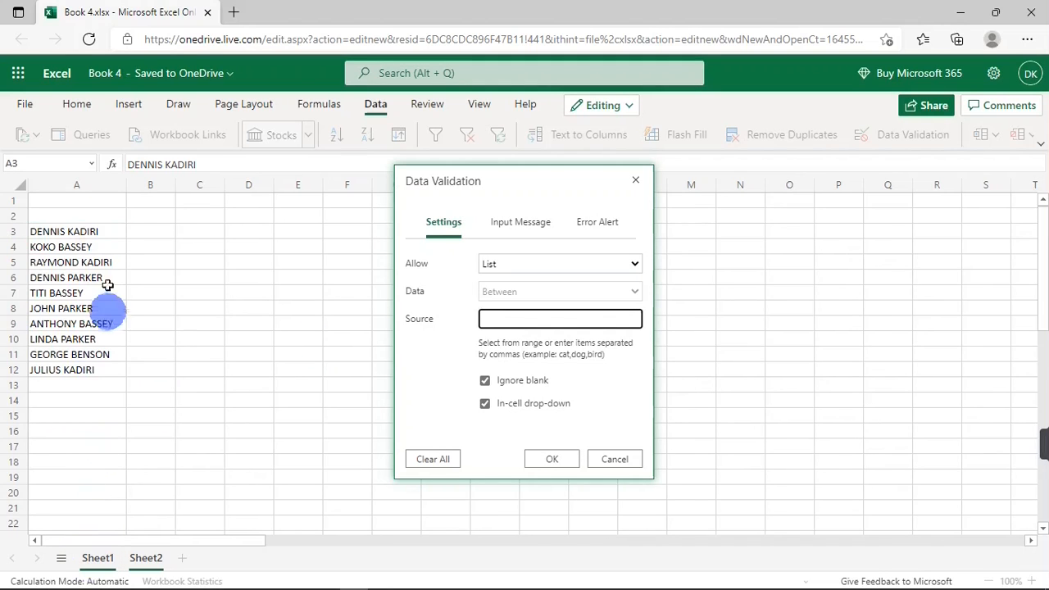
left_click_drag(82, 228, 81, 428)
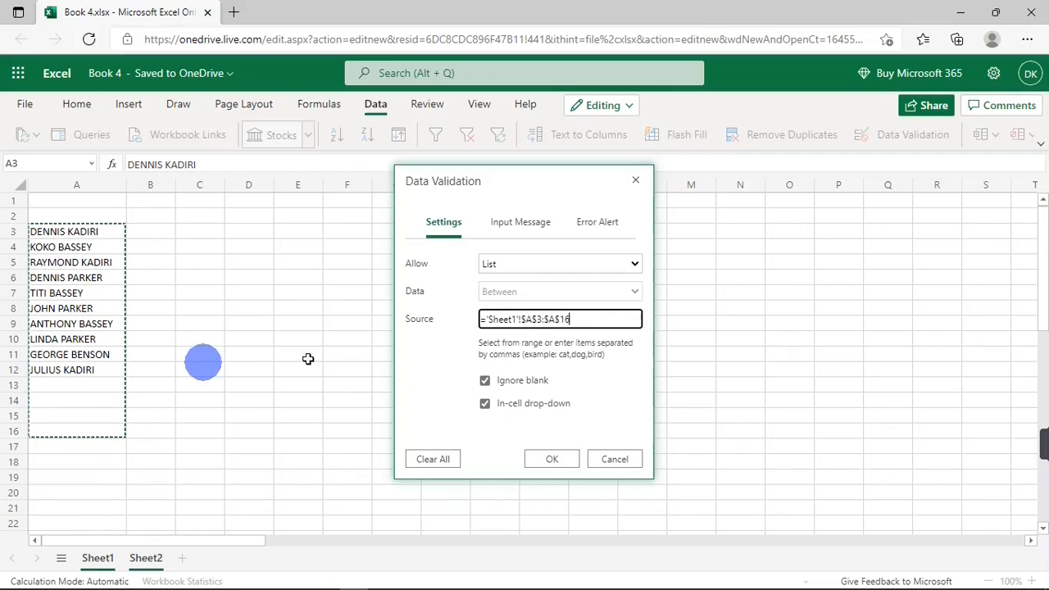
left_click(551, 459)
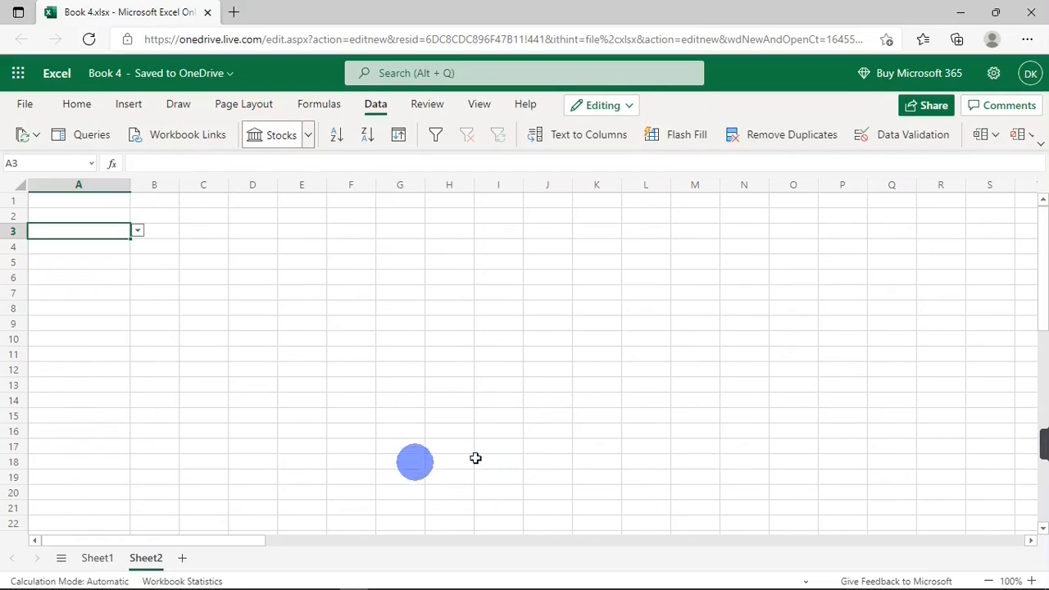
double_click(74, 236)
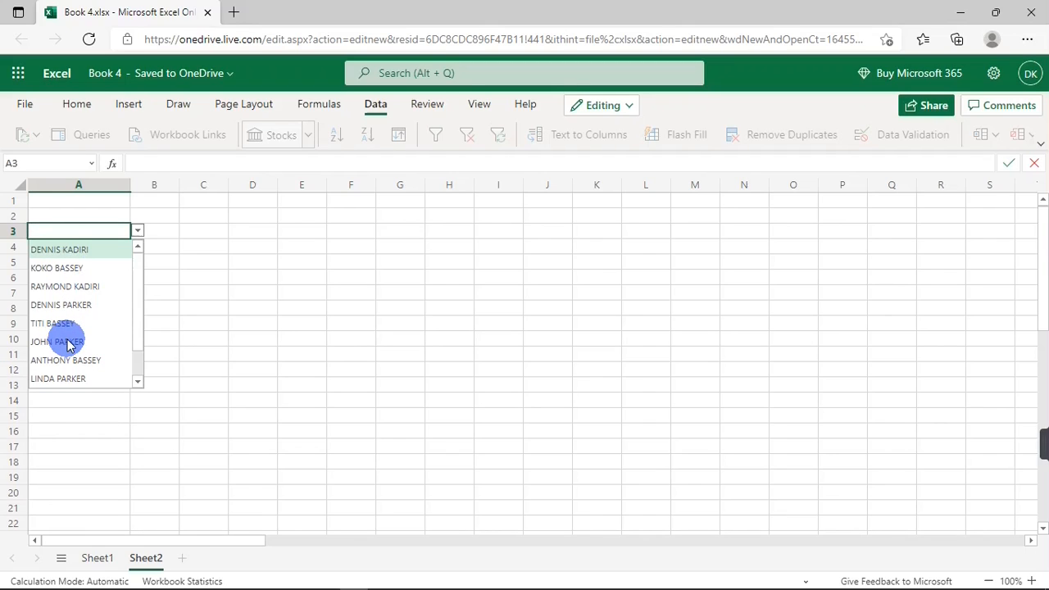
type("KADIRI")
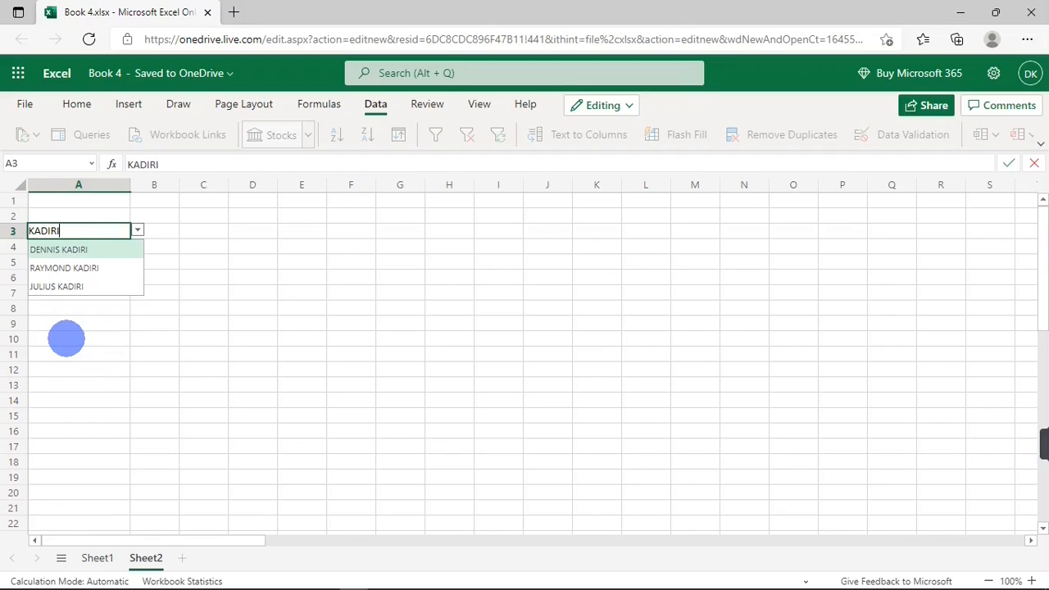
left_click(82, 270)
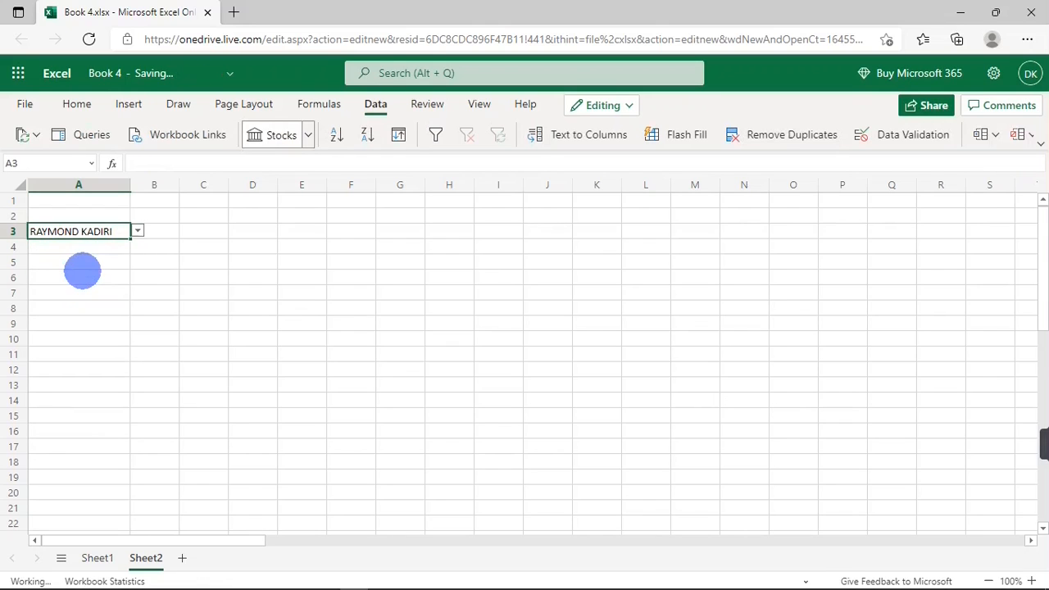
left_click(138, 232)
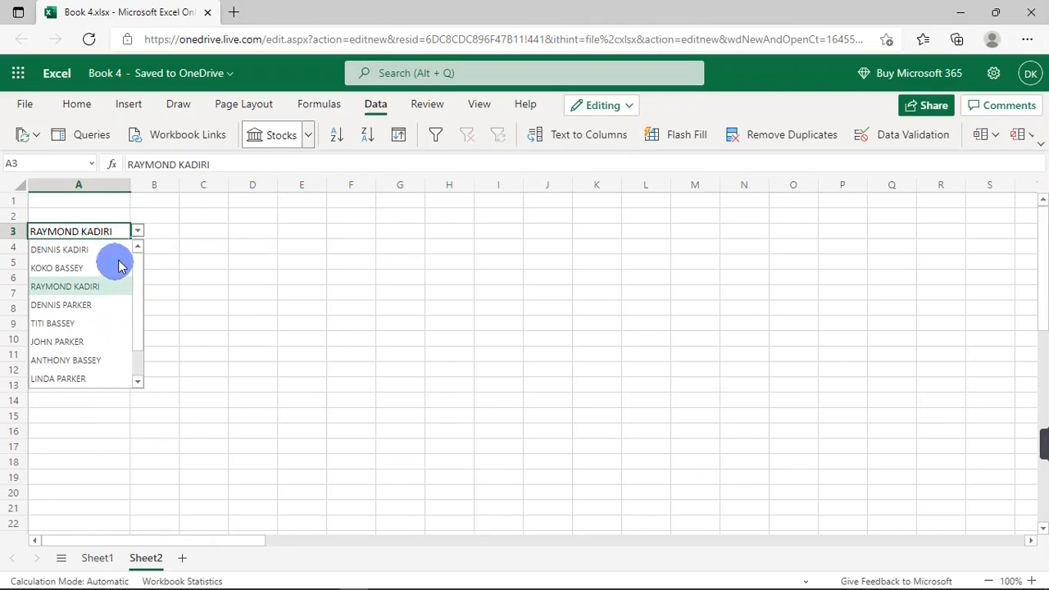
left_click(136, 231)
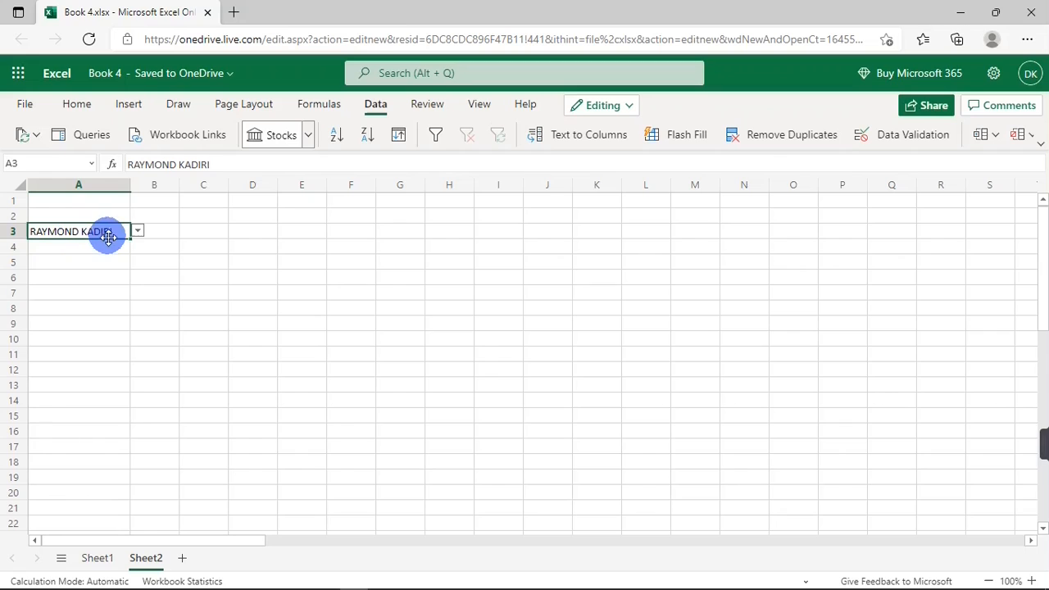
left_click_drag(128, 239, 128, 296)
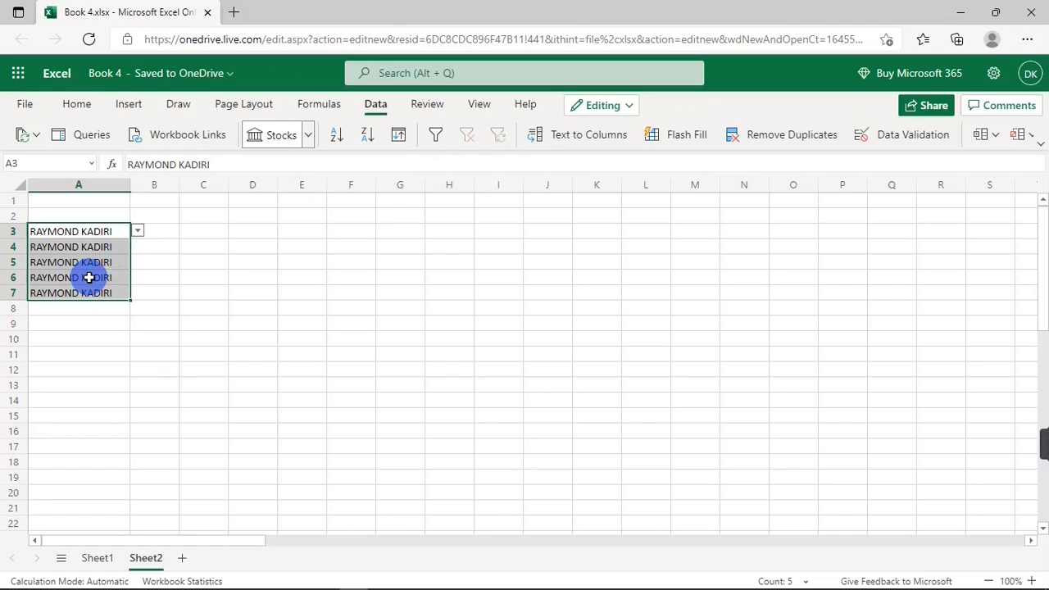
left_click(89, 262)
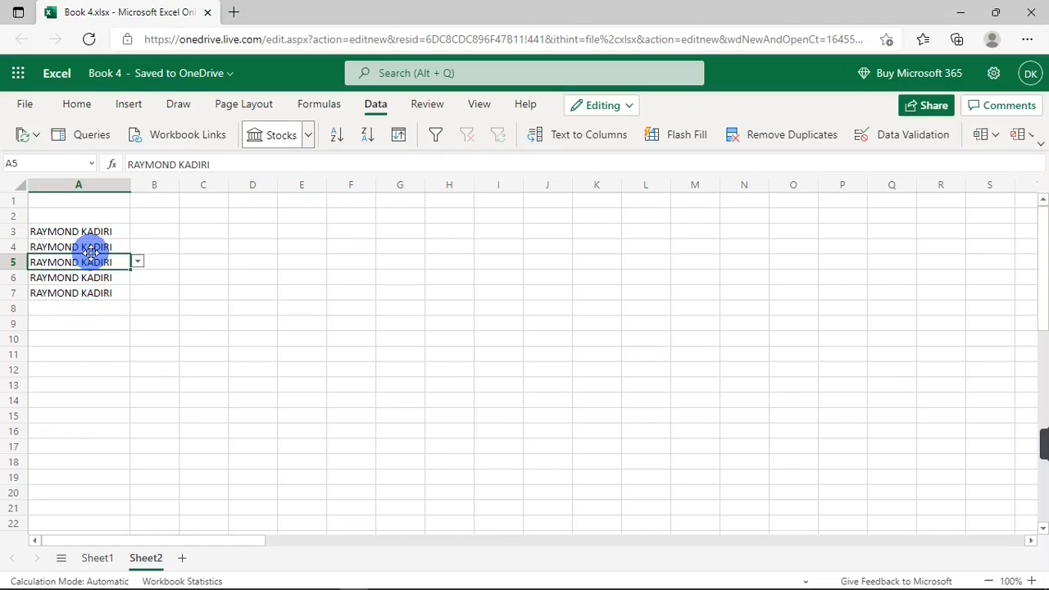
left_click_drag(87, 243, 90, 294)
right_click(123, 277)
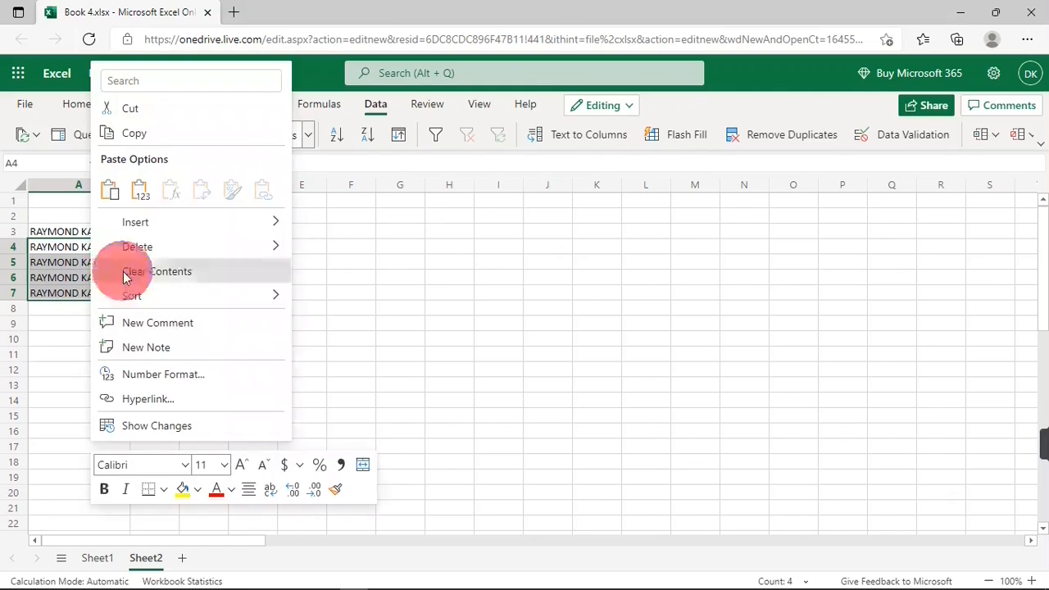
left_click(126, 271)
left_click(77, 246)
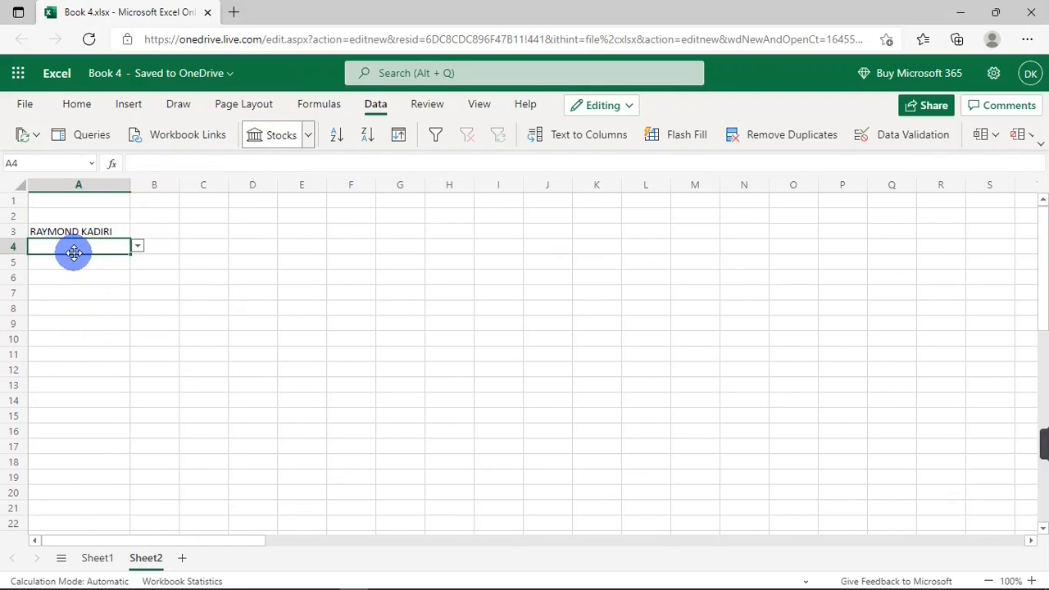
Step: Copy A3 into A4:A8, then clear the pasted contents and return to A3
left_click(76, 231)
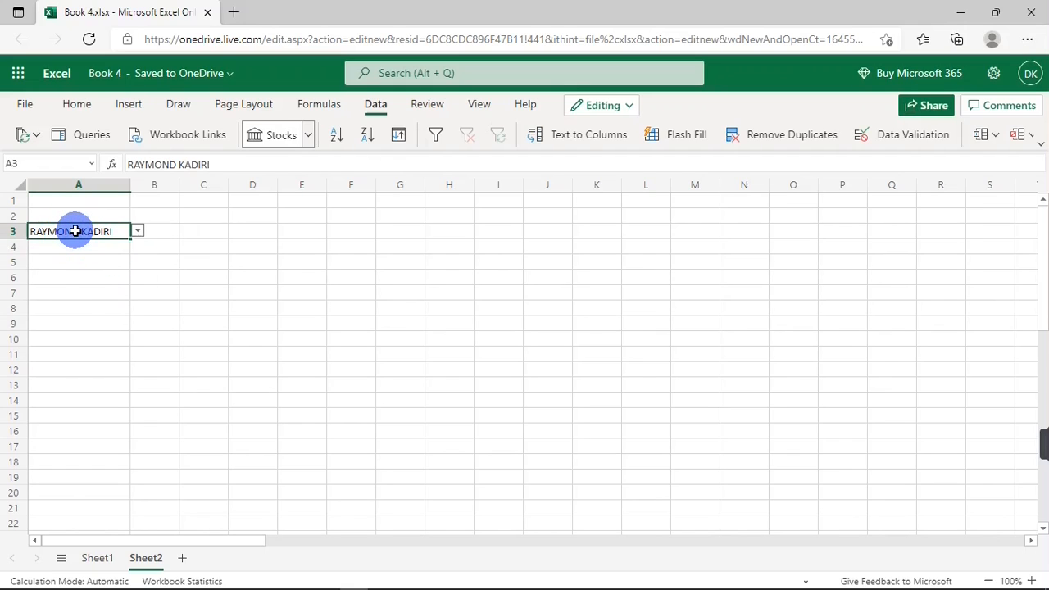
key("ctrl+c")
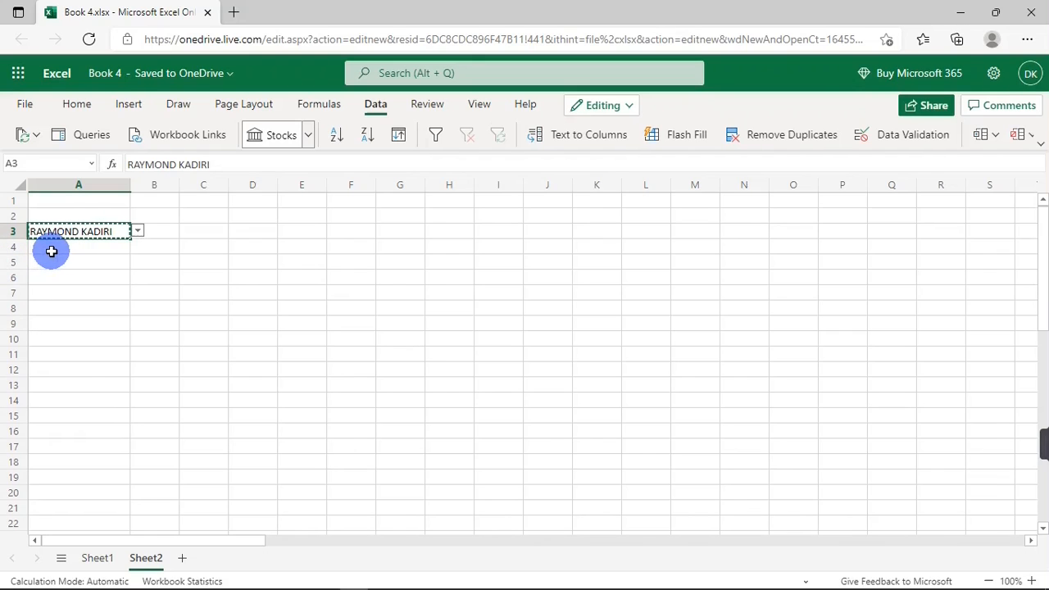
left_click_drag(52, 247, 54, 312)
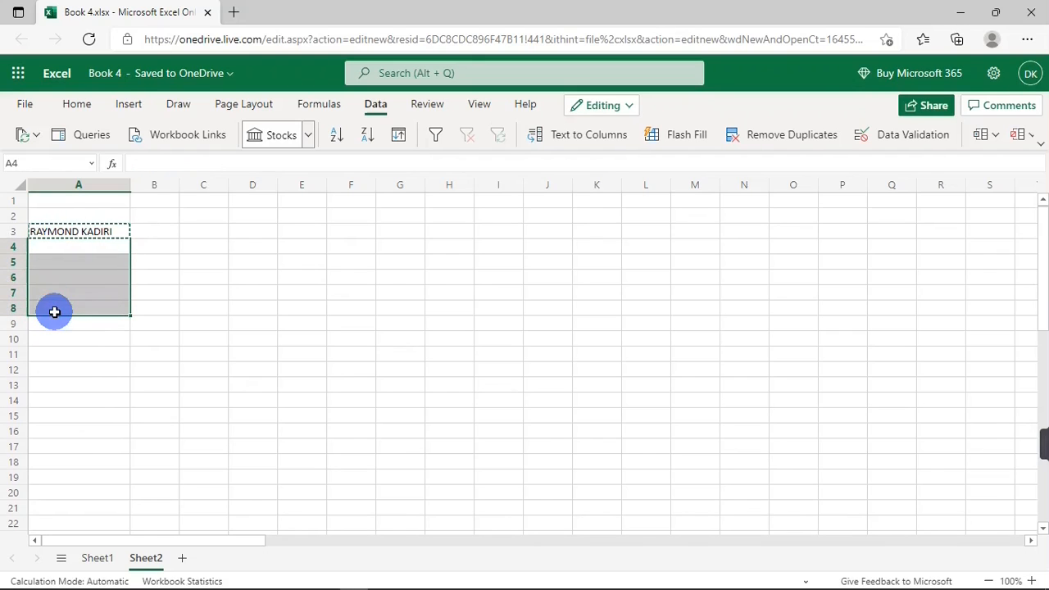
key("ctrl+v")
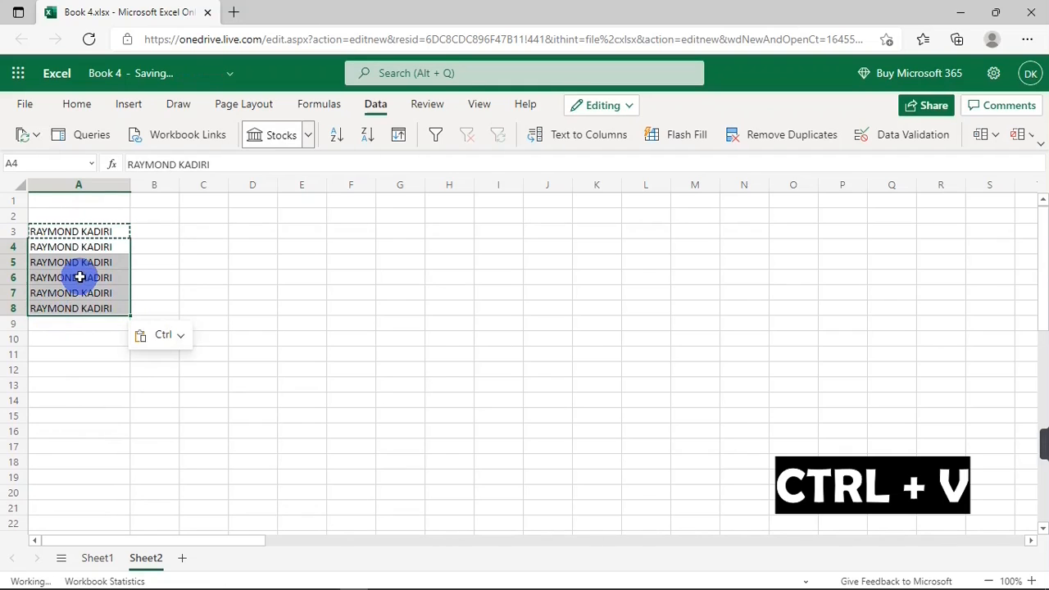
right_click(79, 250)
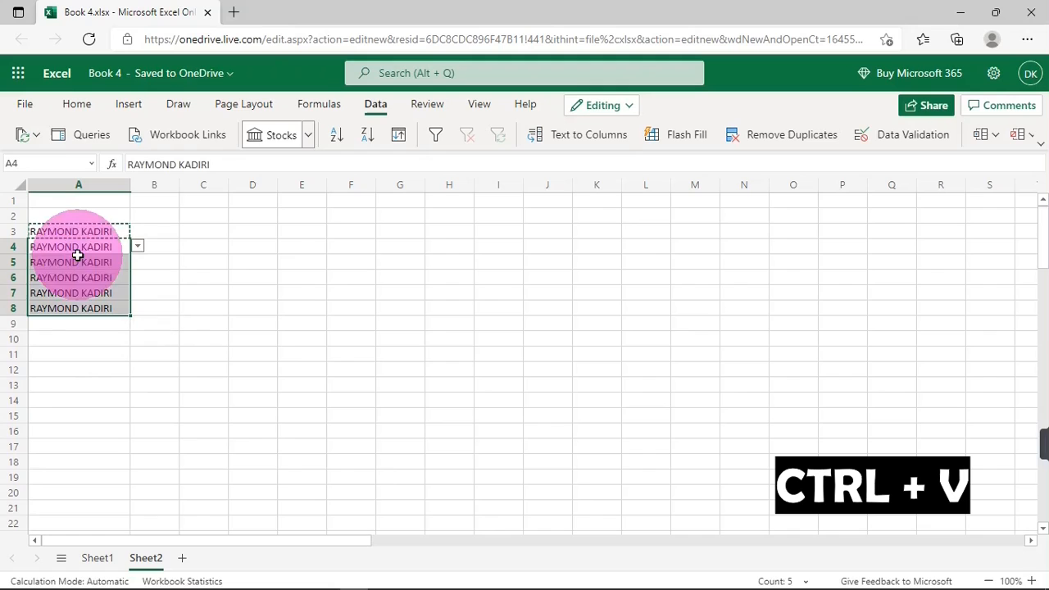
left_click(156, 275)
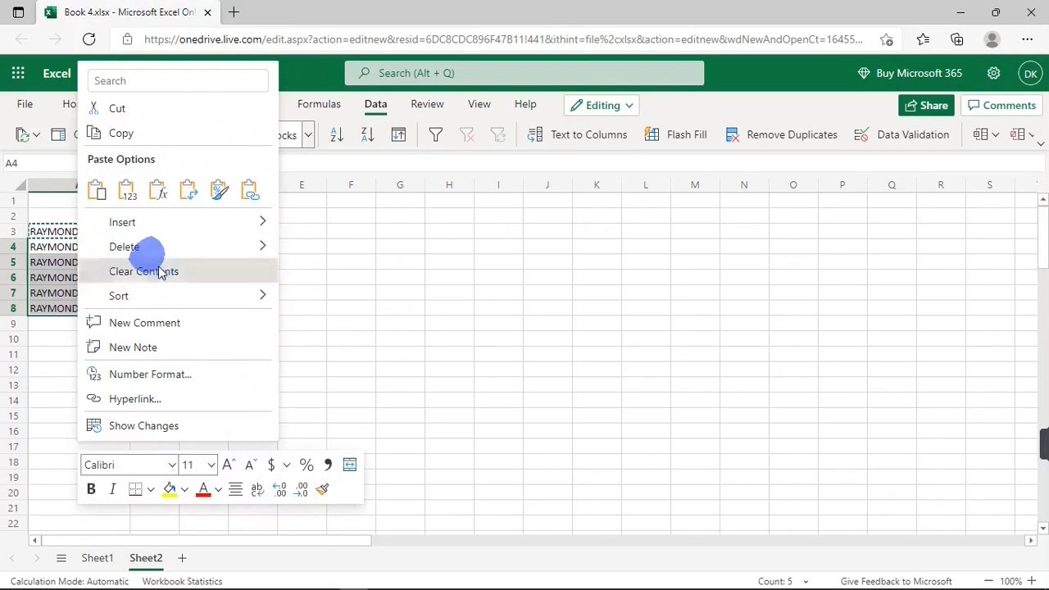
key("Up")
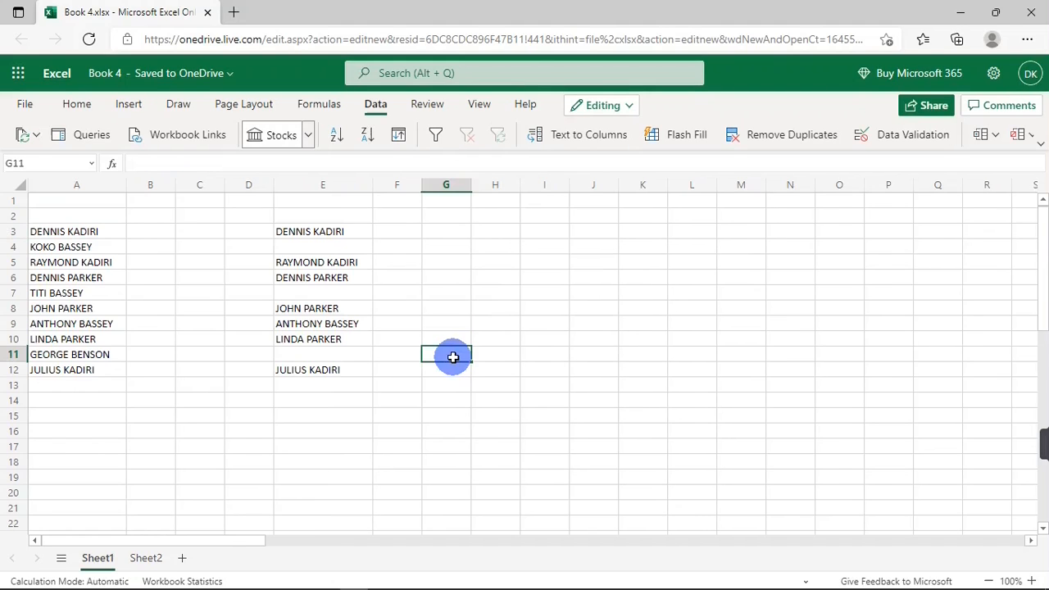
Step: Compare Sheet1's A3:A16 names with Sheet2's A3 drop-down list, then select Sheet1 cell E5
left_click_drag(49, 231, 71, 427)
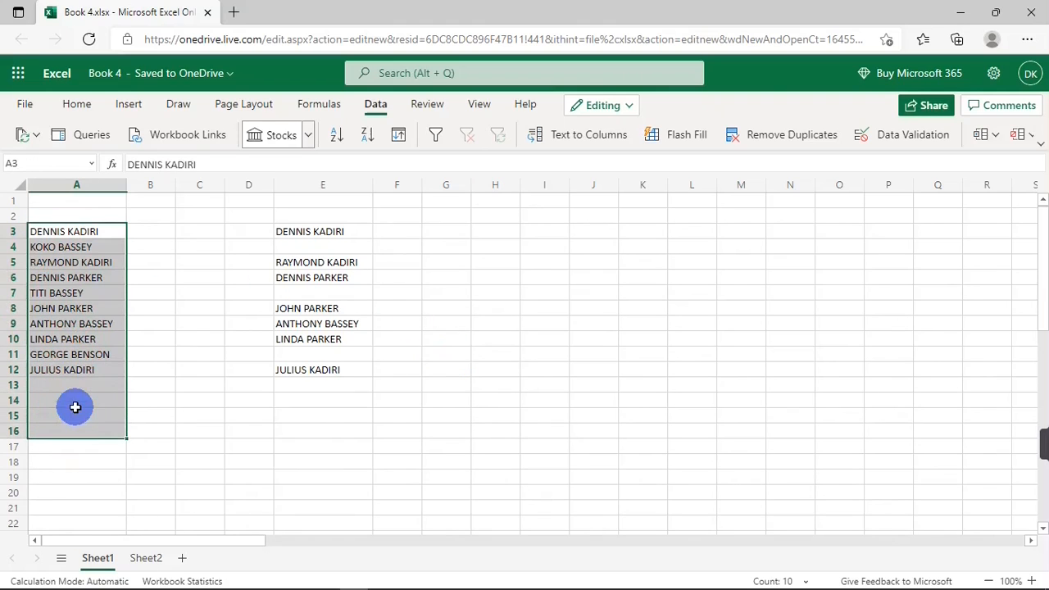
left_click(147, 559)
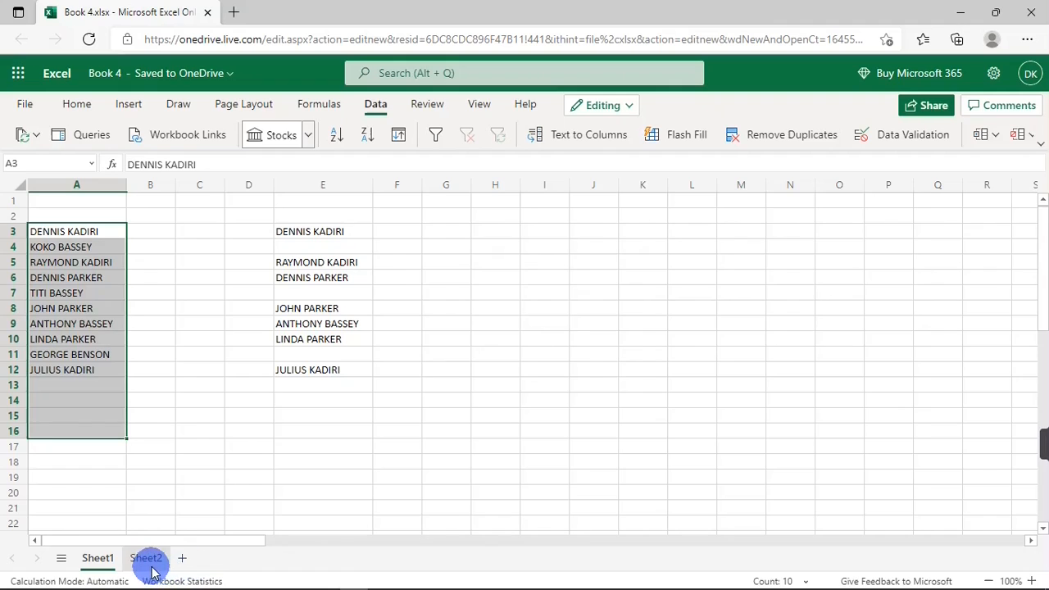
left_click(138, 232)
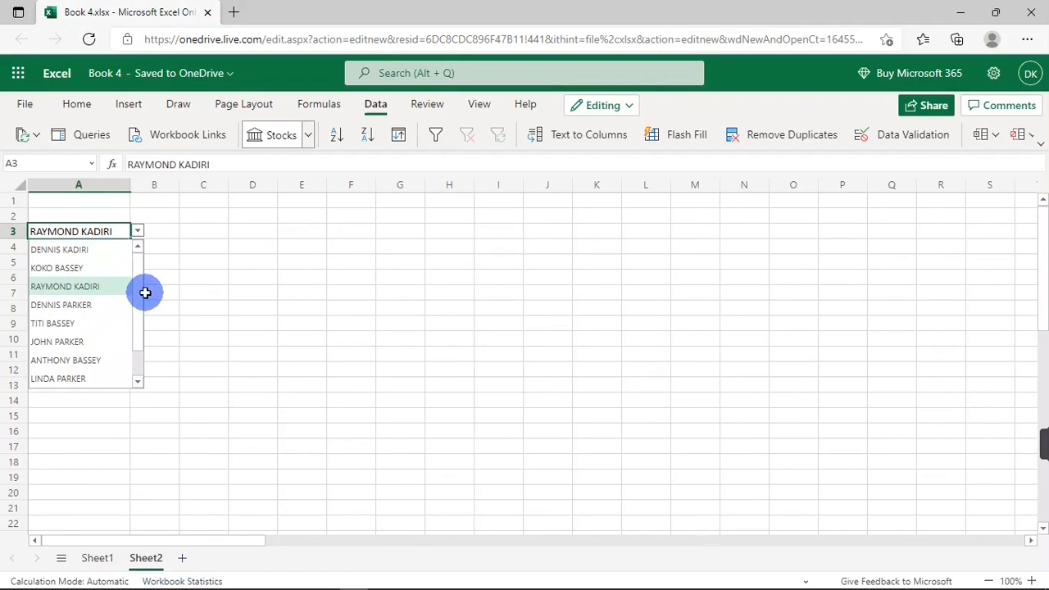
scroll(134, 365, "down", 1)
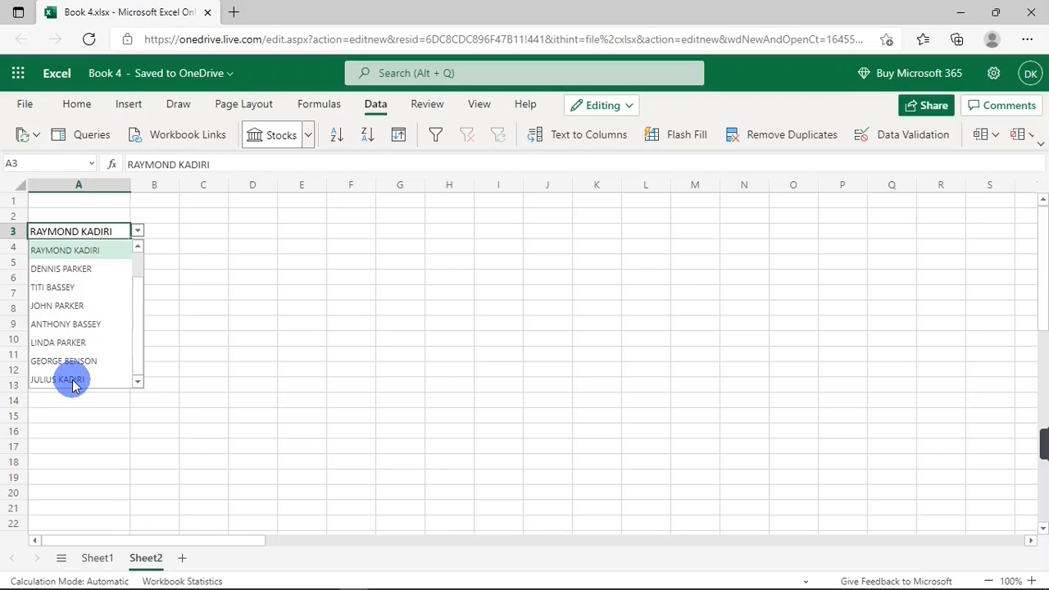
left_click(95, 557)
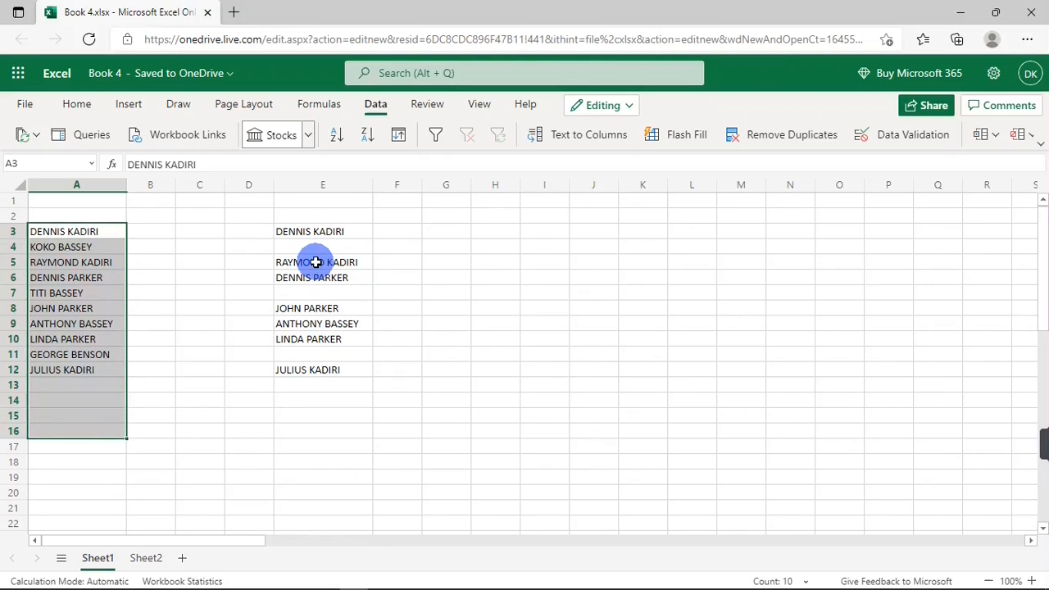
left_click(318, 263)
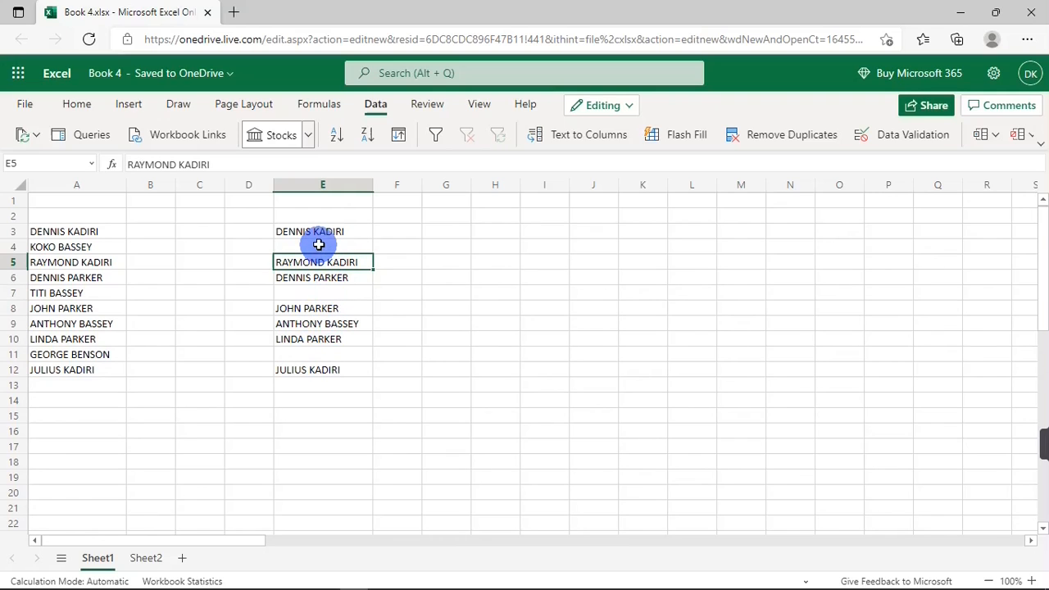
Step: On Sheet2, select cell C3 and widen column C
left_click(148, 559)
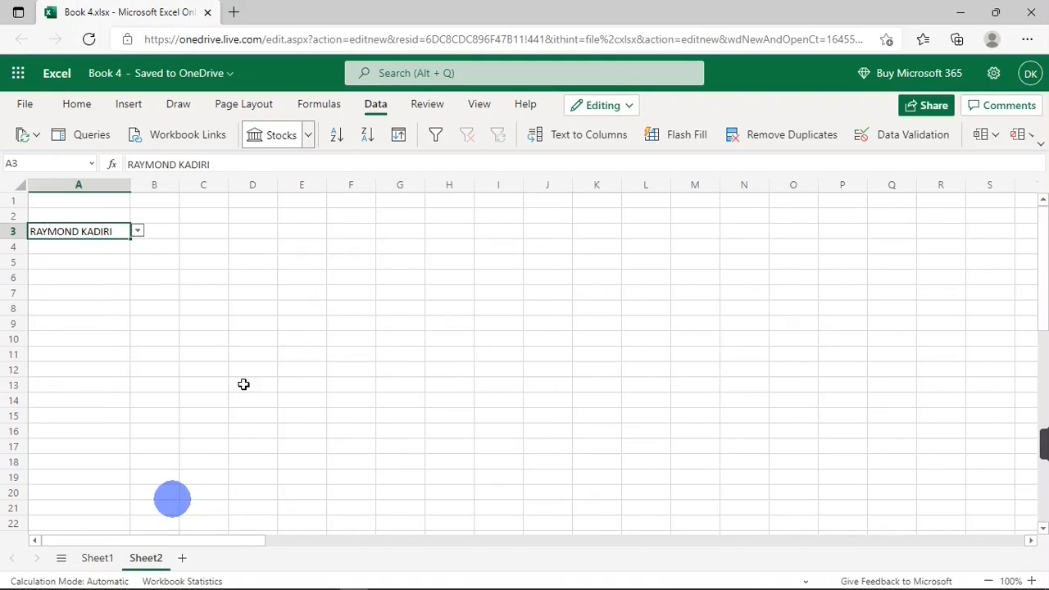
left_click(204, 236)
left_click_drag(229, 184, 279, 184)
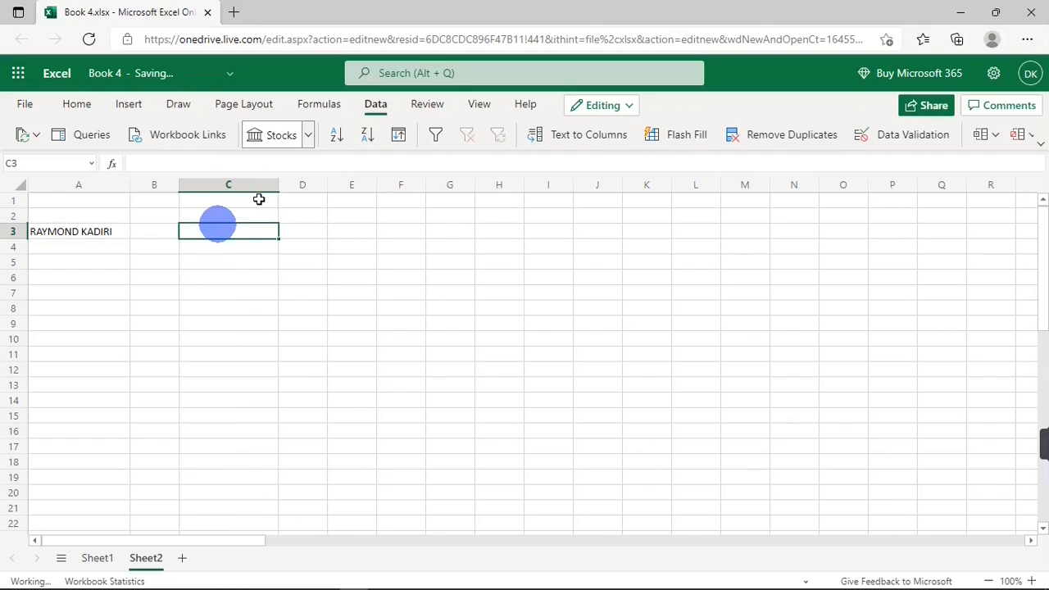
Step: Give C3 a List data validation sourced from Sheet1!$E$3:$E$12 and check its names
left_click(385, 111)
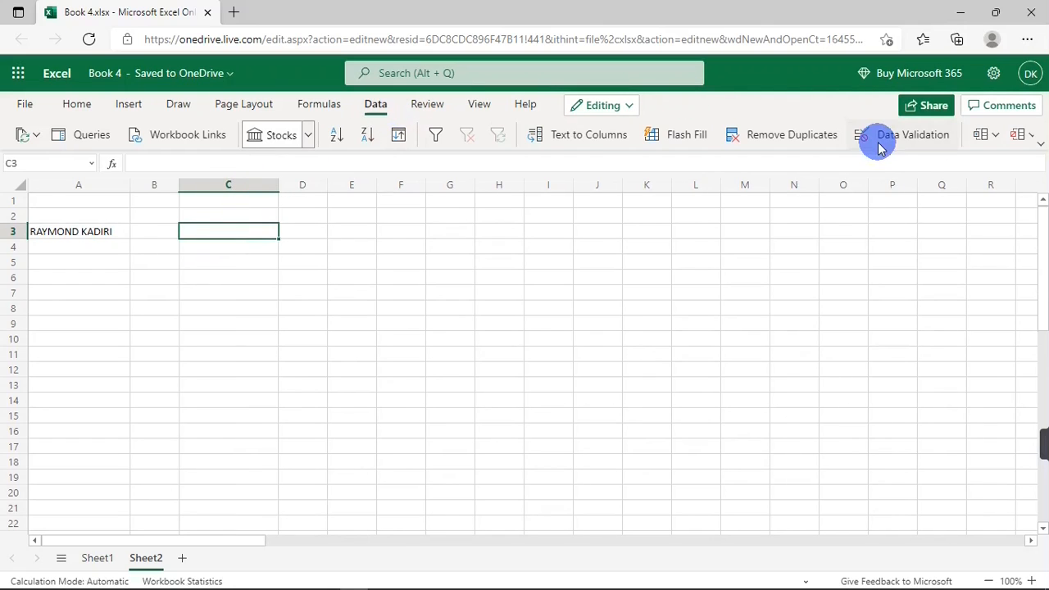
left_click(906, 141)
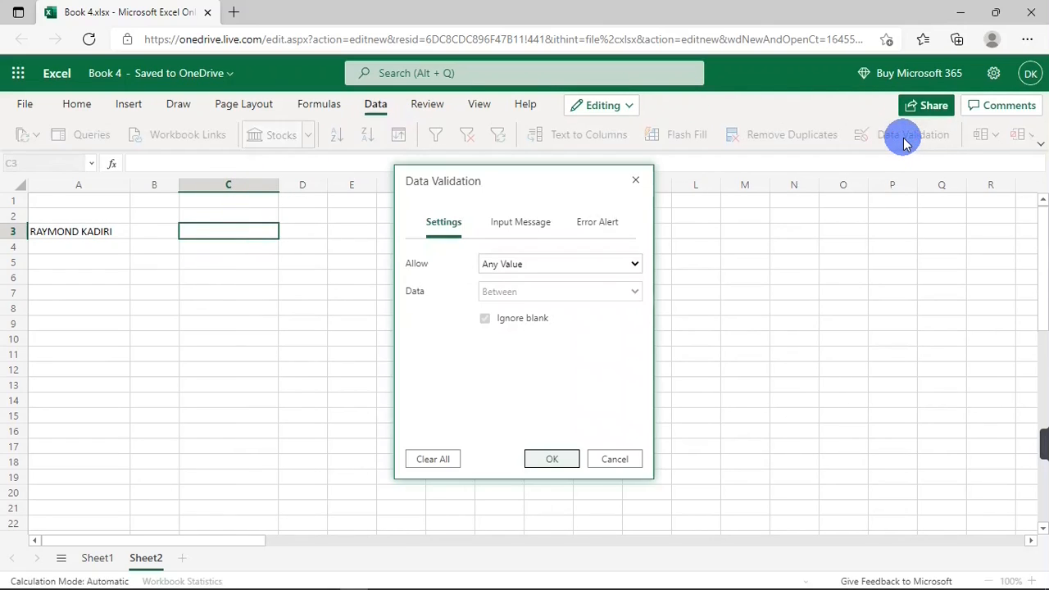
left_click(593, 265)
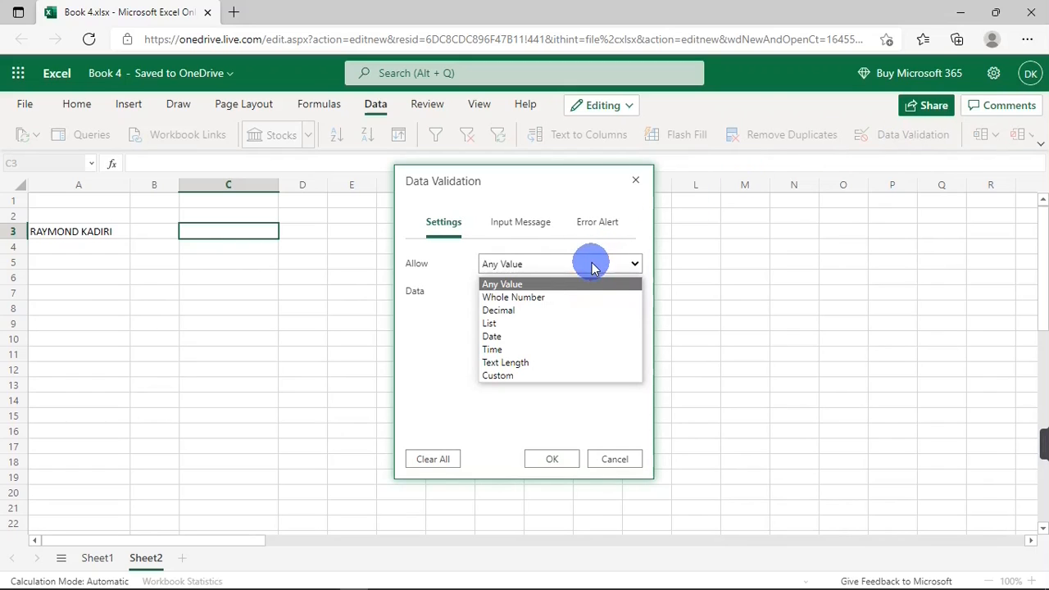
left_click(516, 324)
left_click(515, 319)
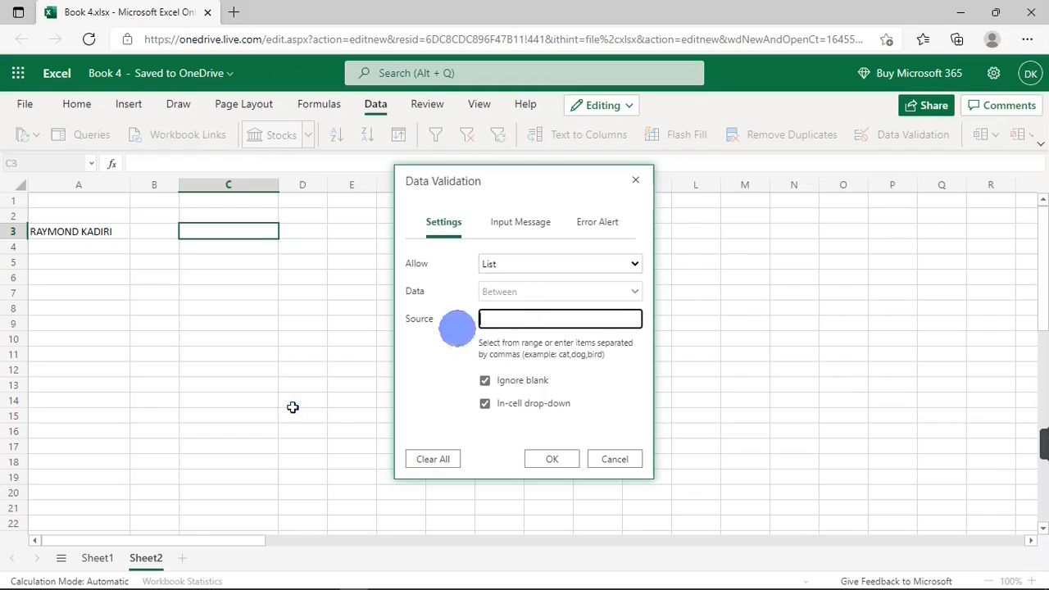
left_click(96, 558)
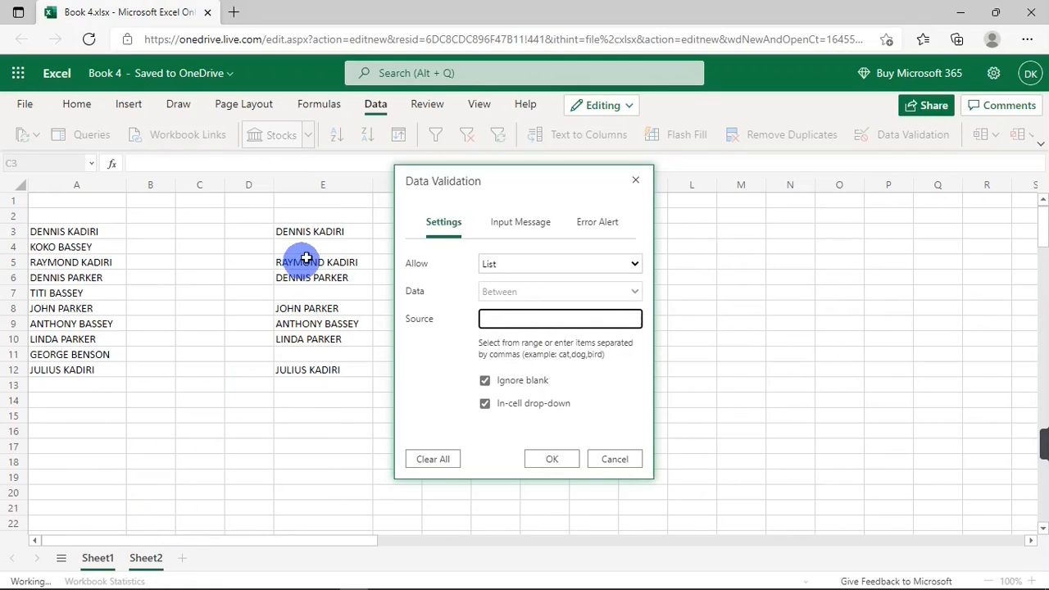
left_click_drag(317, 234, 319, 370)
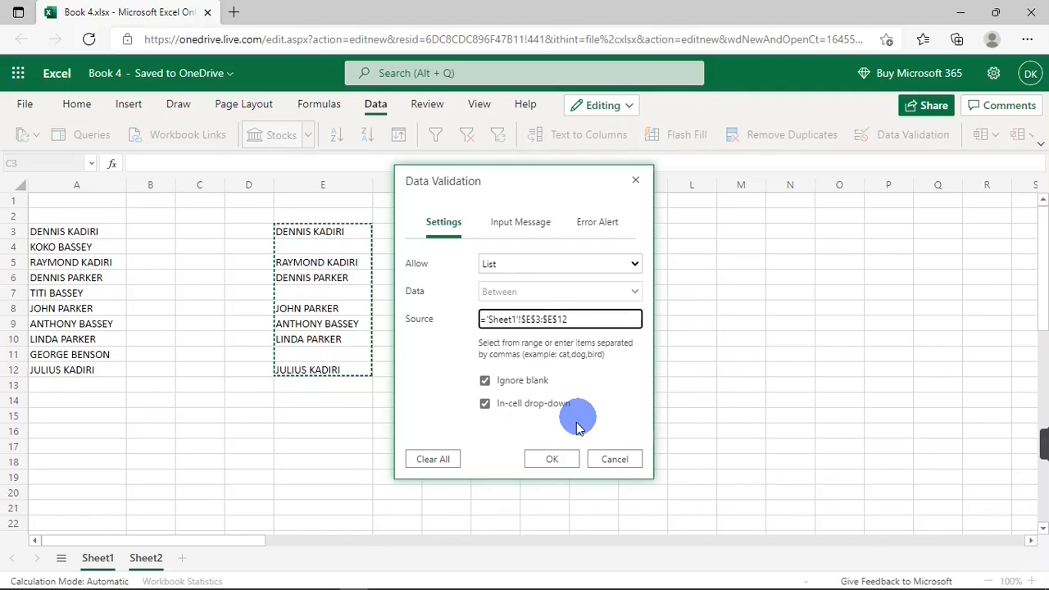
left_click(548, 460)
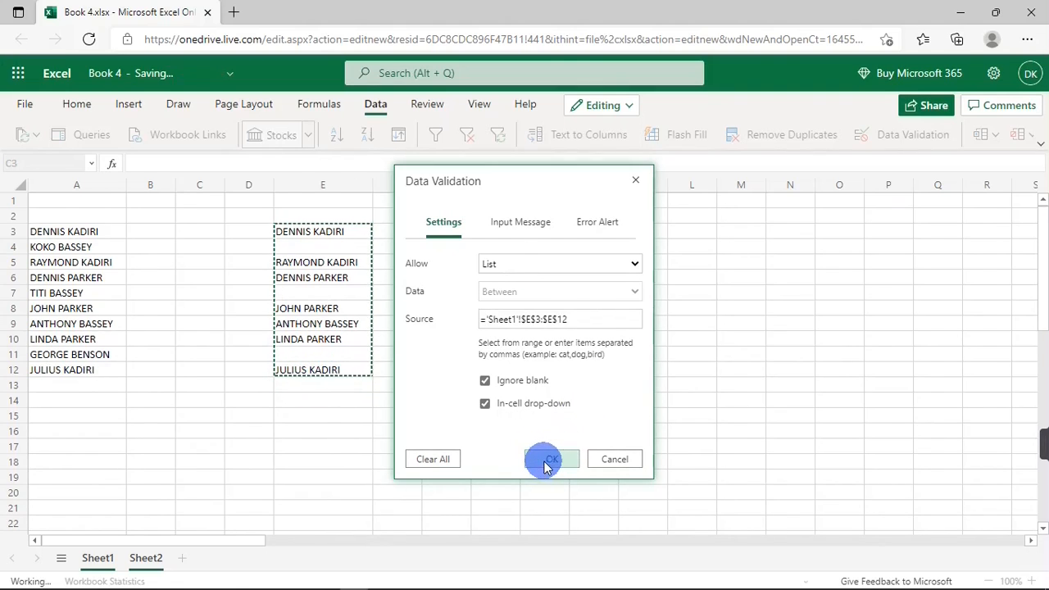
left_click(287, 230)
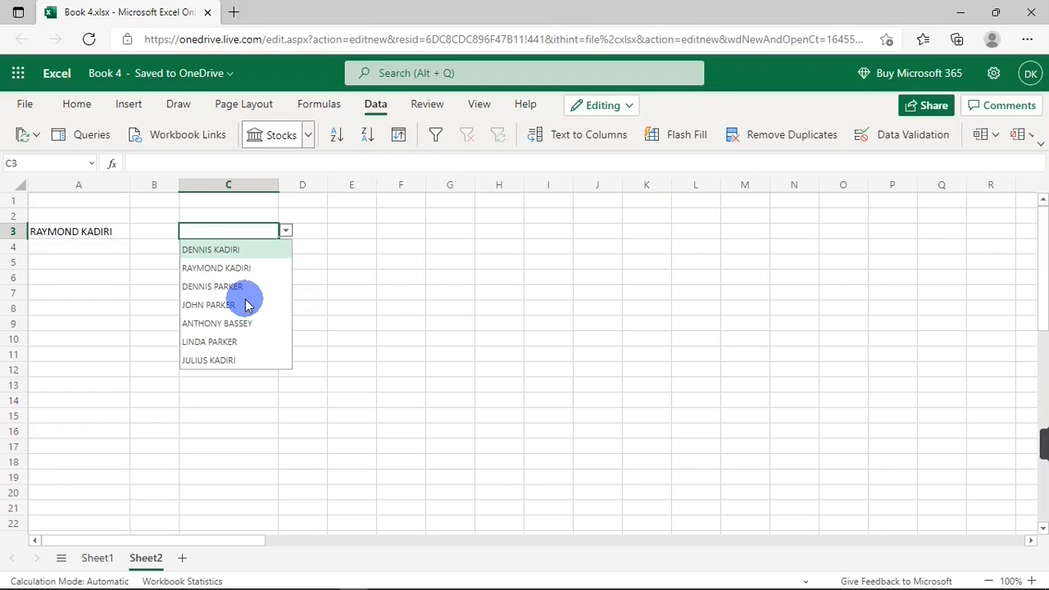
left_click(234, 231)
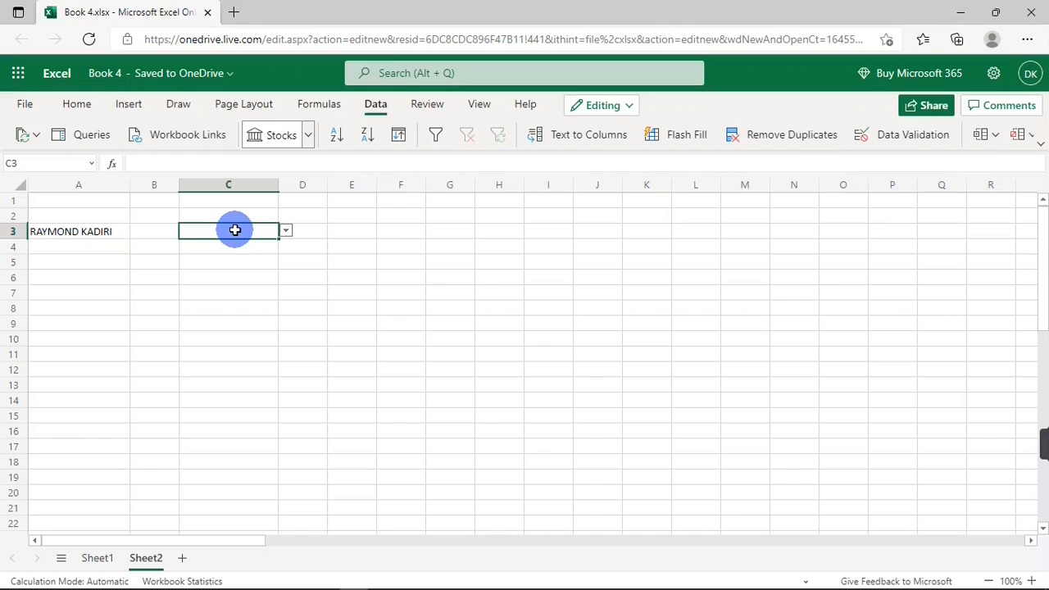
left_click(97, 559)
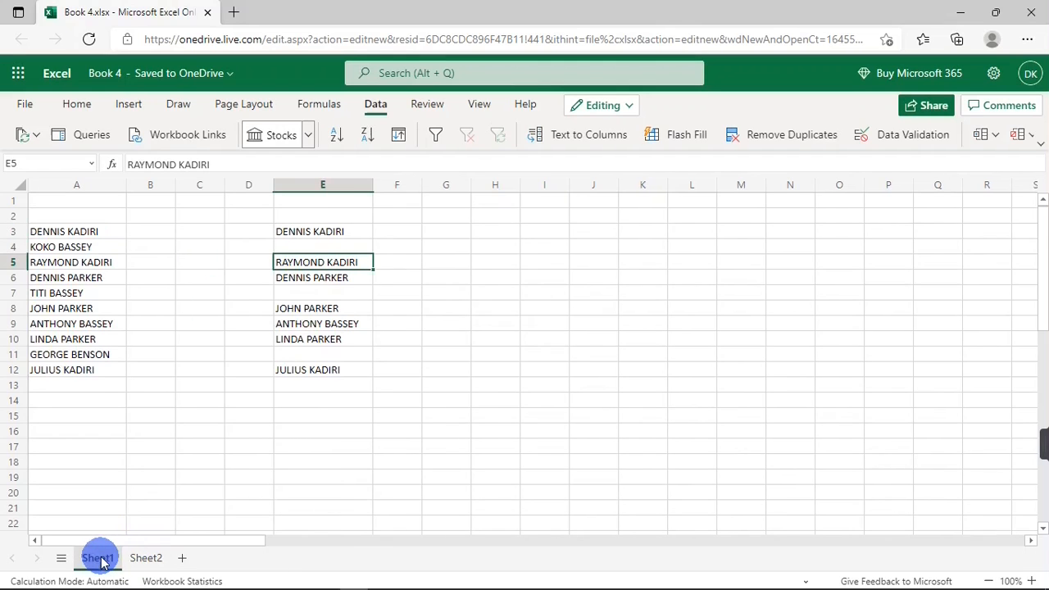
left_click(76, 384)
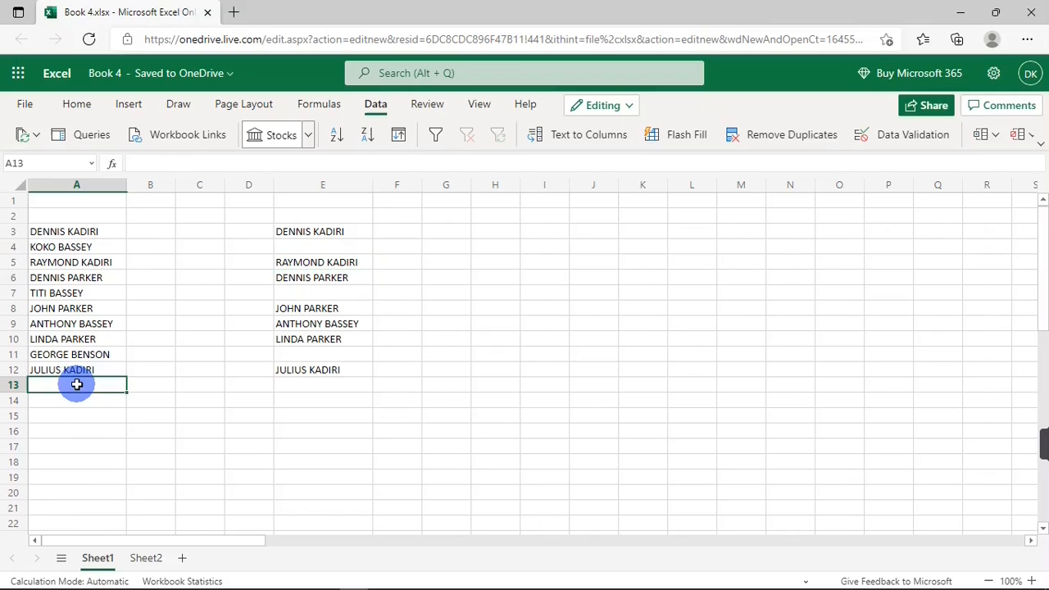
type("FRA")
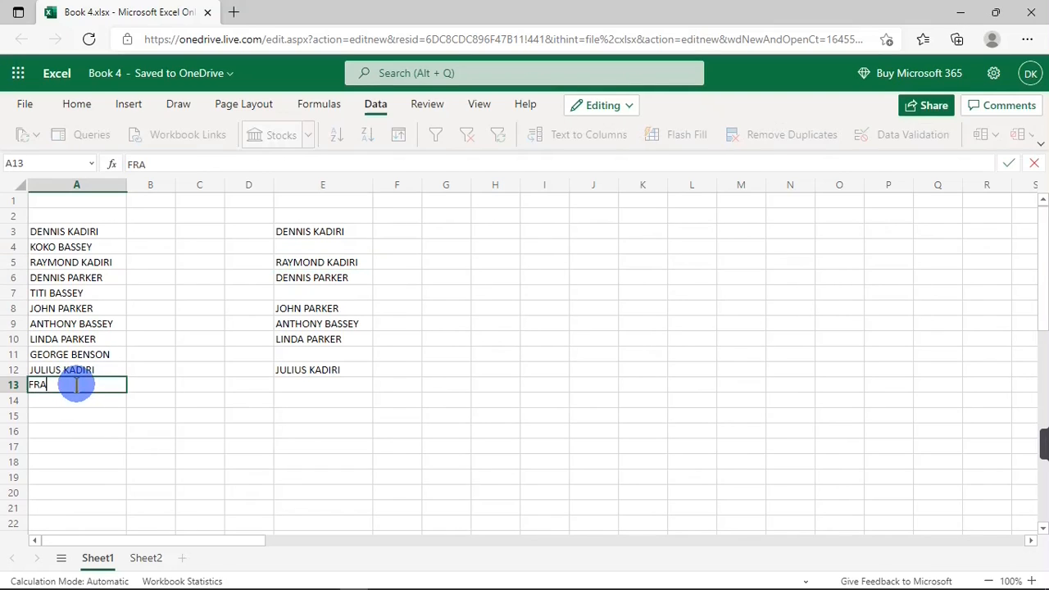
type("NCIS DENNIS")
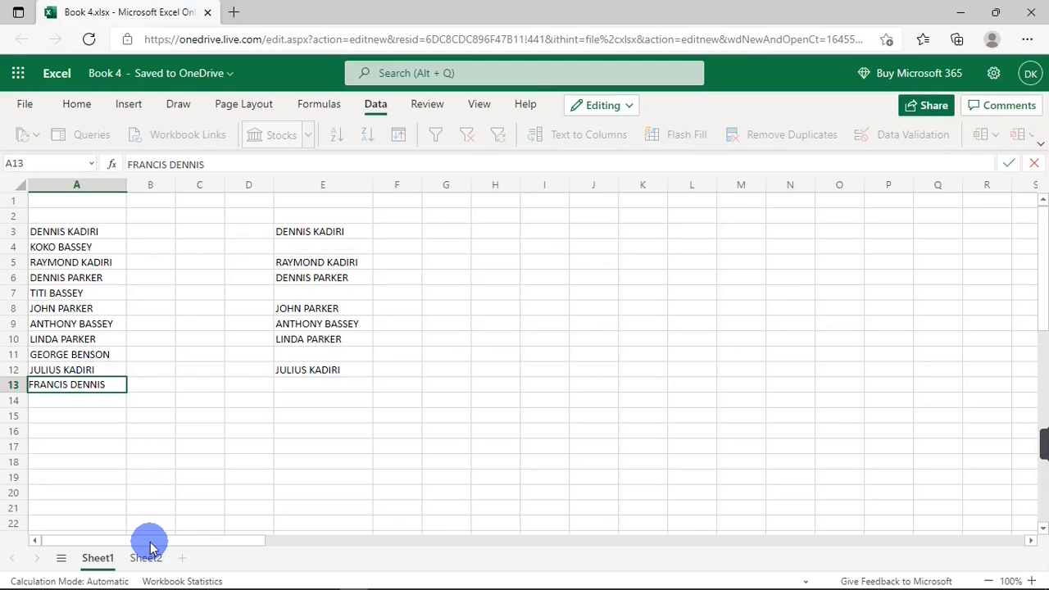
key("Return")
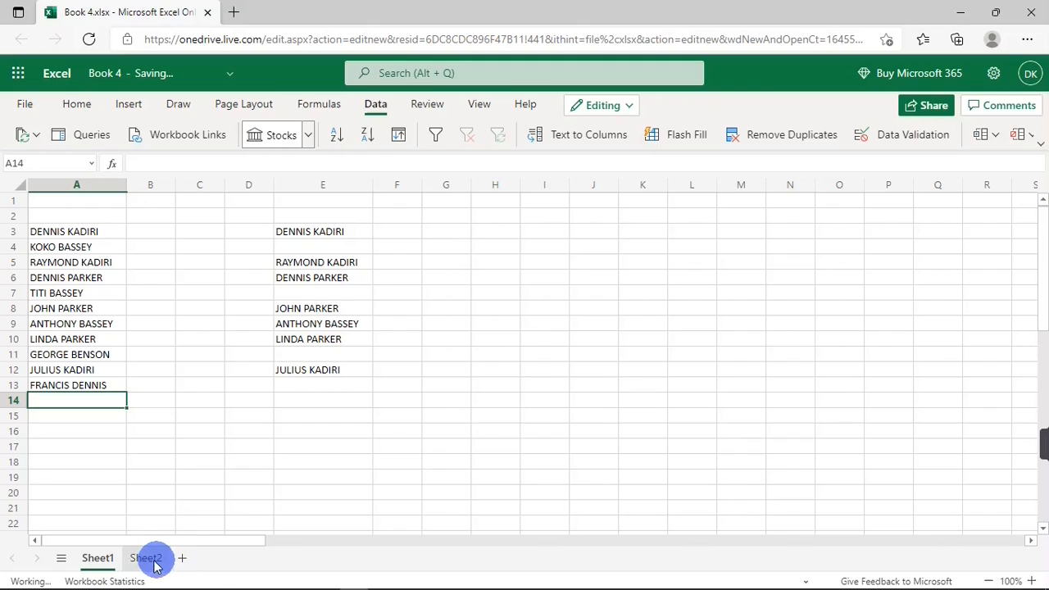
left_click(143, 564)
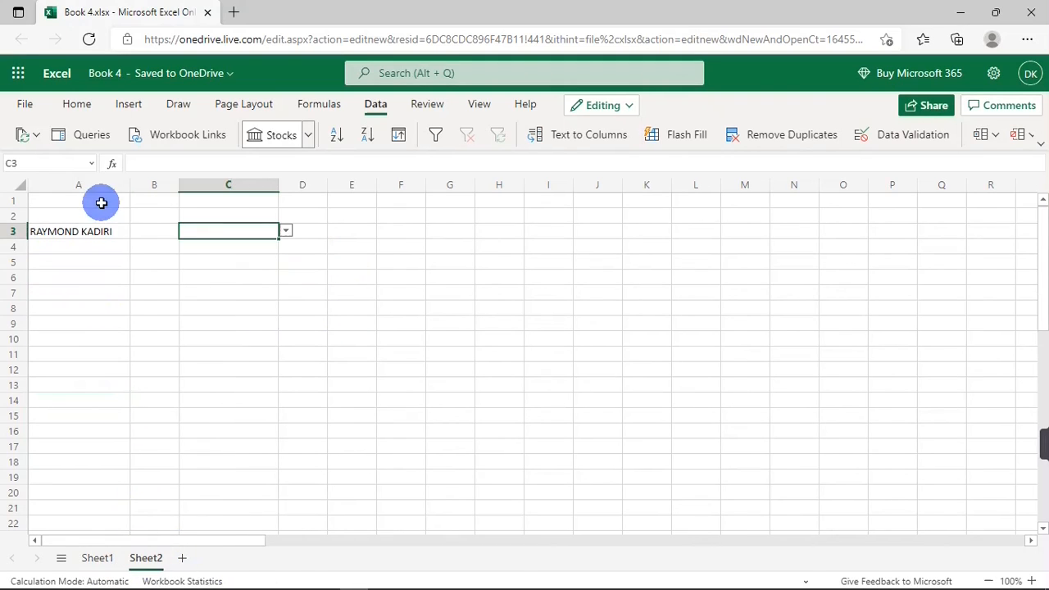
left_click(105, 229)
left_click(137, 231)
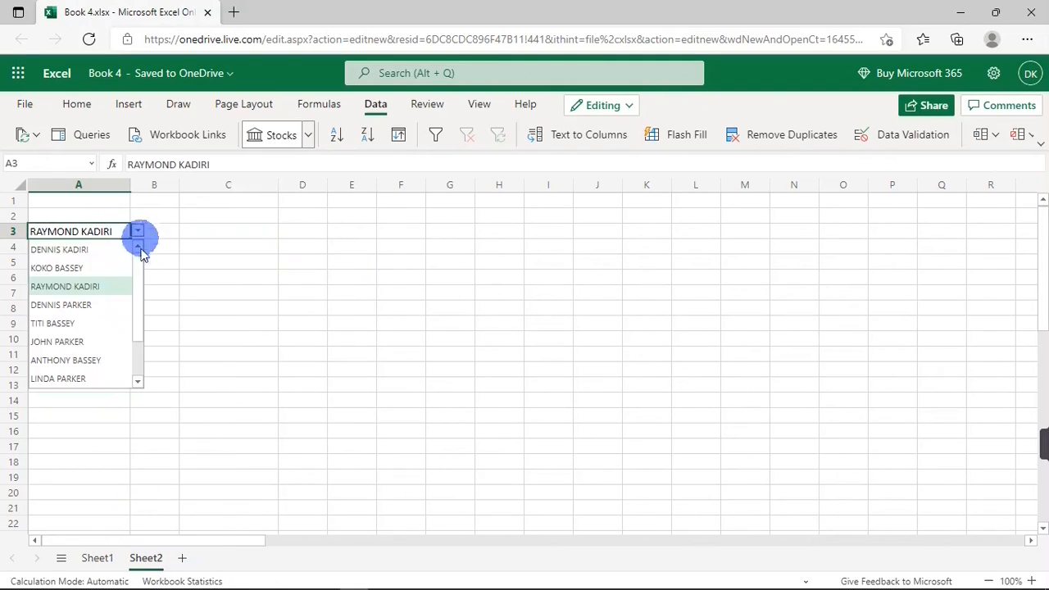
left_click_drag(141, 270, 139, 366)
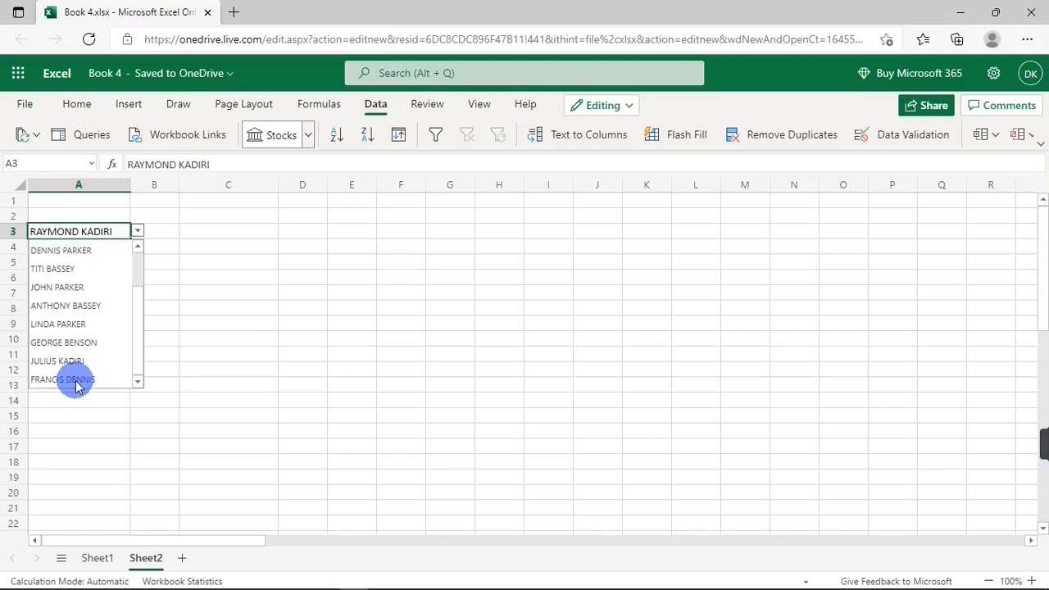
left_click(97, 560)
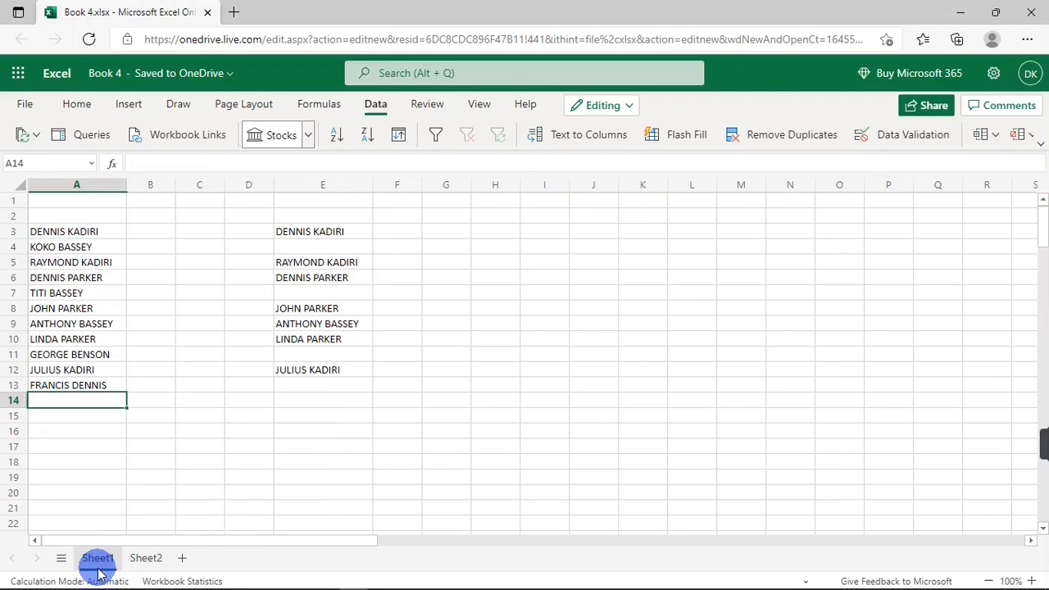
left_click(303, 253)
type("F")
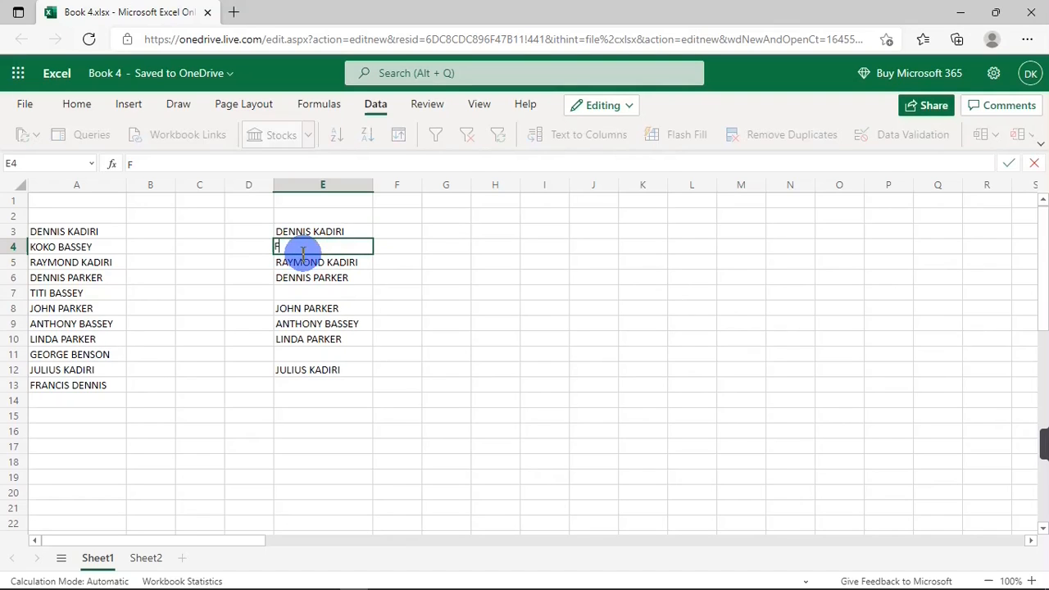
type("RANS")
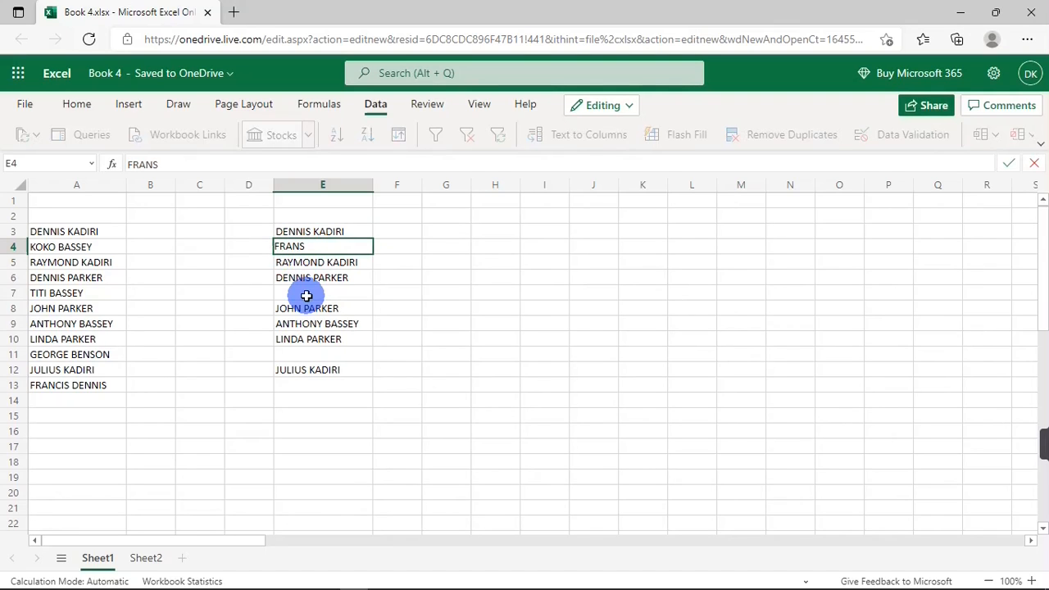
key("BackSpace")
type("CIS DENNIS")
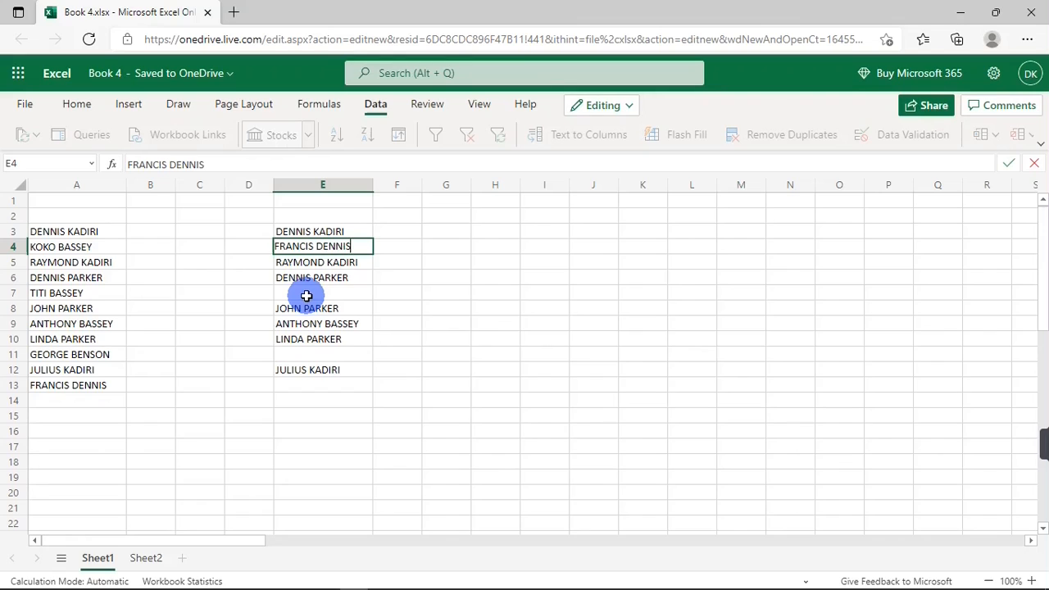
left_click(145, 557)
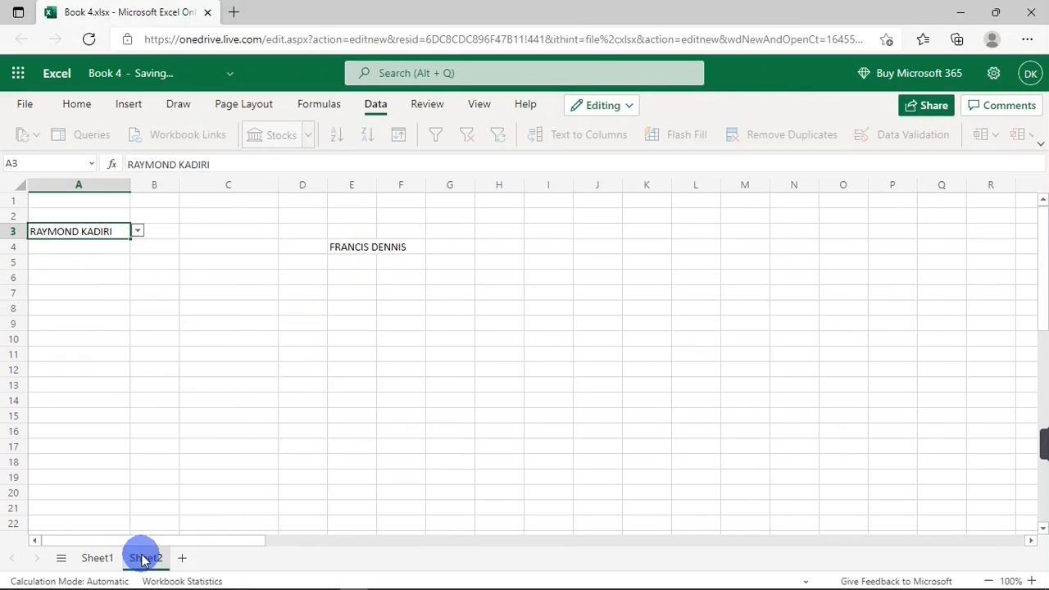
Step: Open and close C3's drop-down on Sheet2 to confirm the new name, then move to C4
left_click(216, 232)
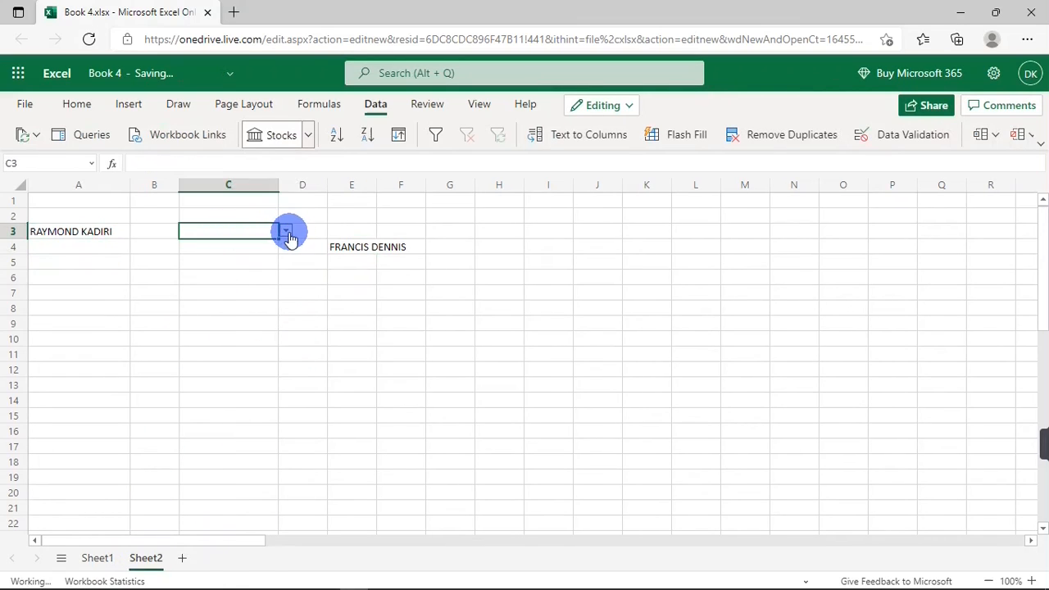
left_click(287, 232)
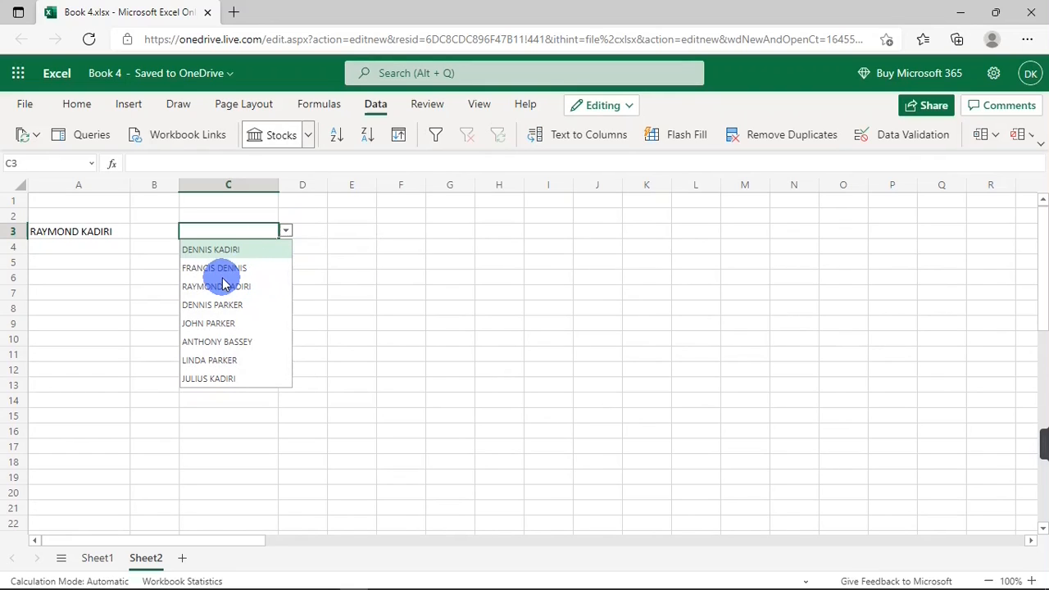
left_click(299, 271)
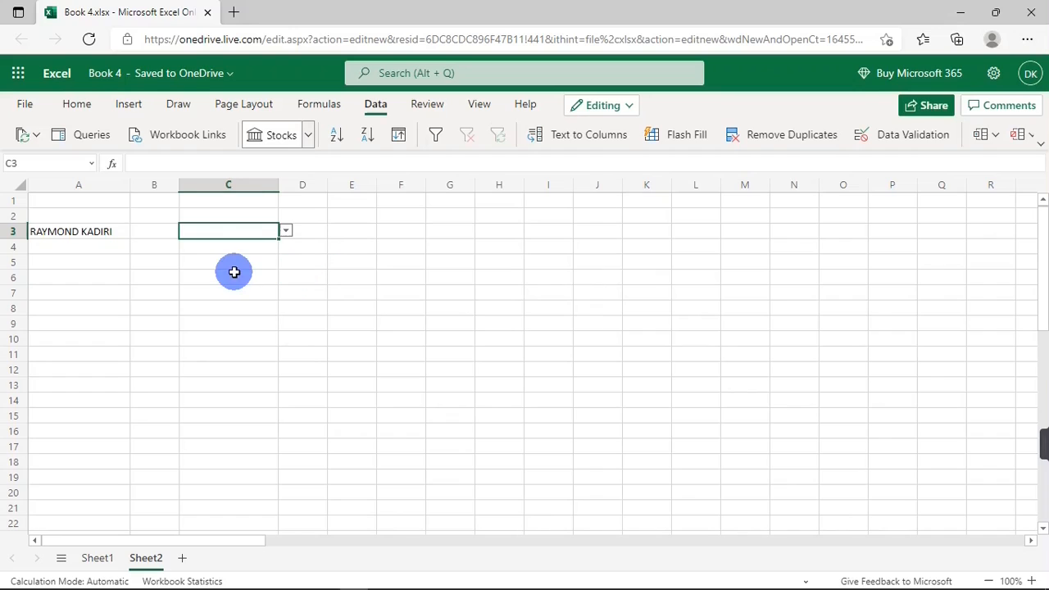
key("Down")
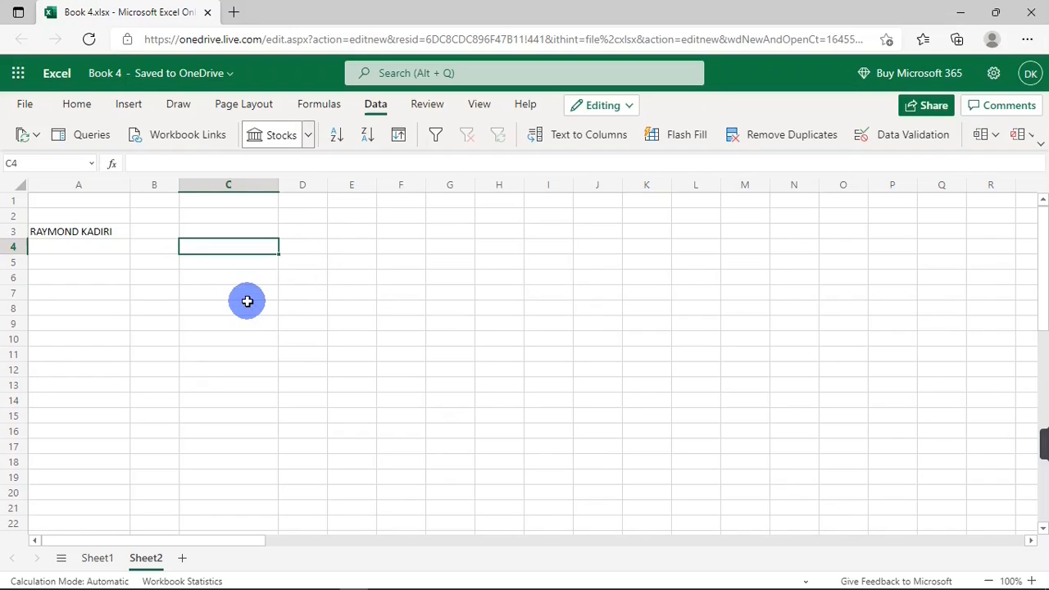
right_click(231, 254)
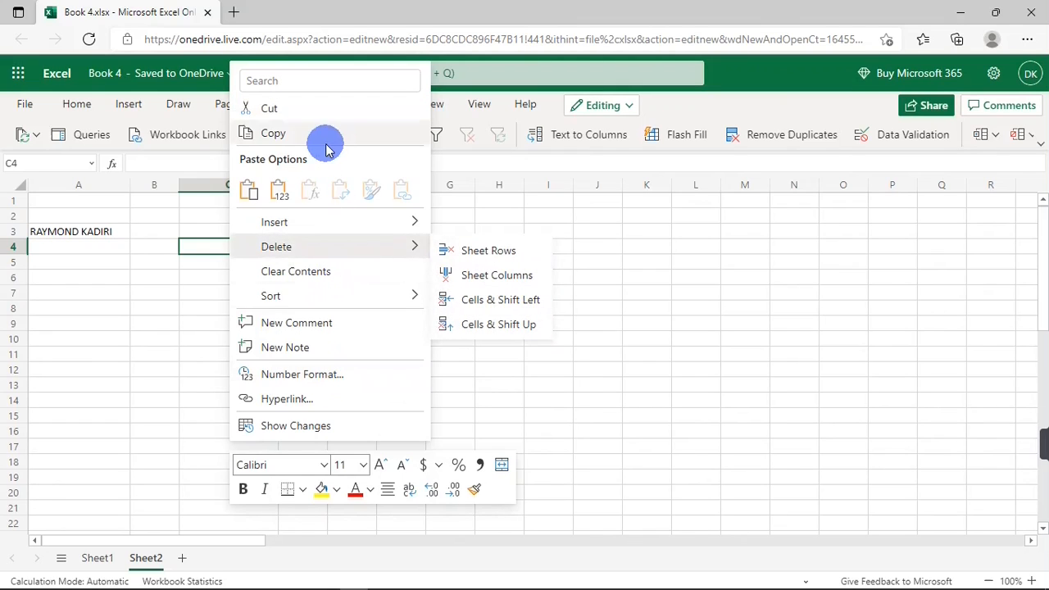
mouse_move(350, 250)
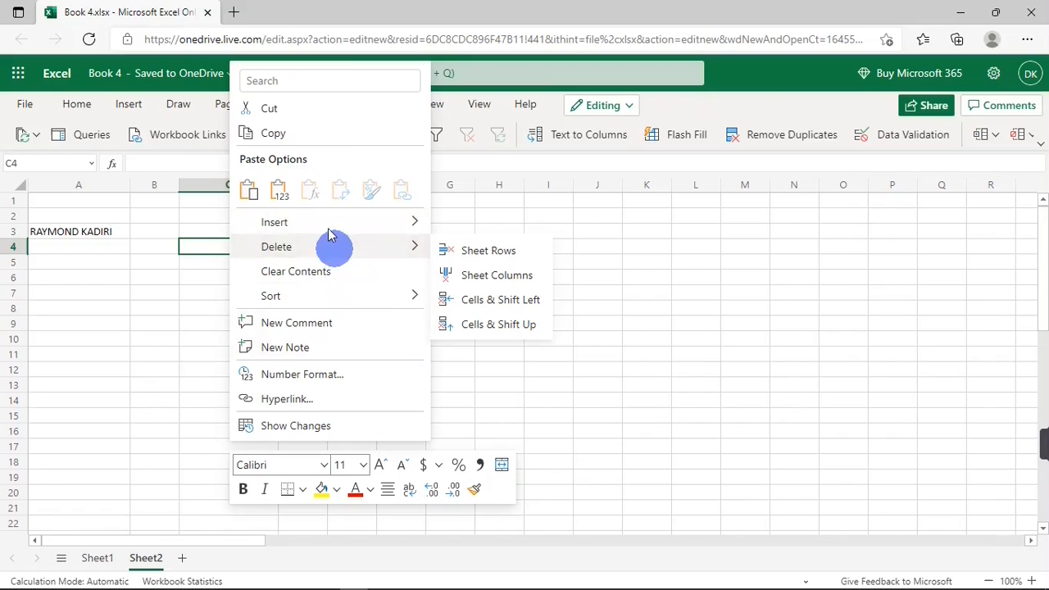
left_click(314, 80)
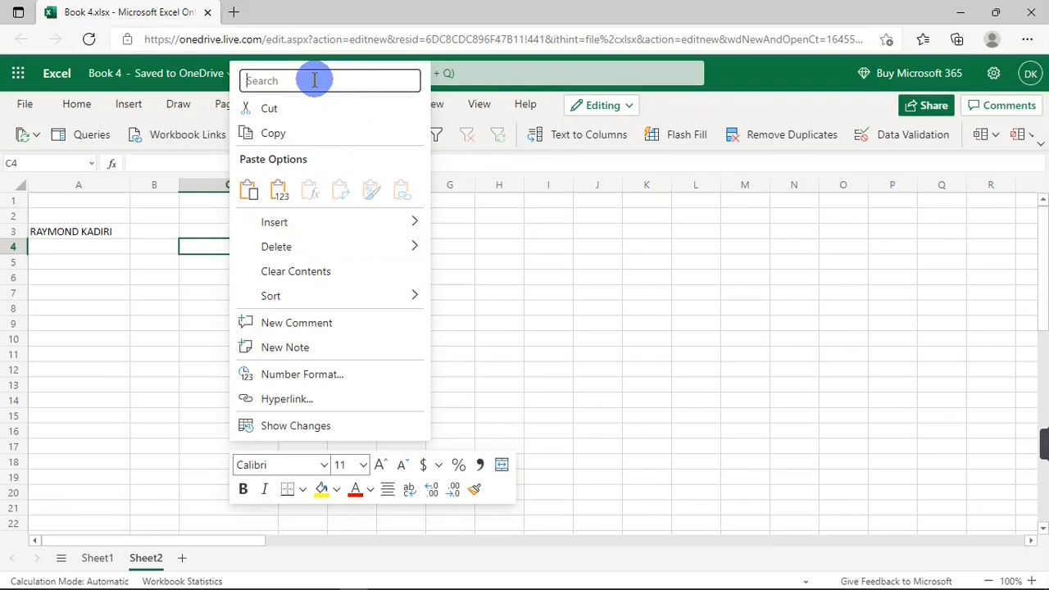
type("CLEAR")
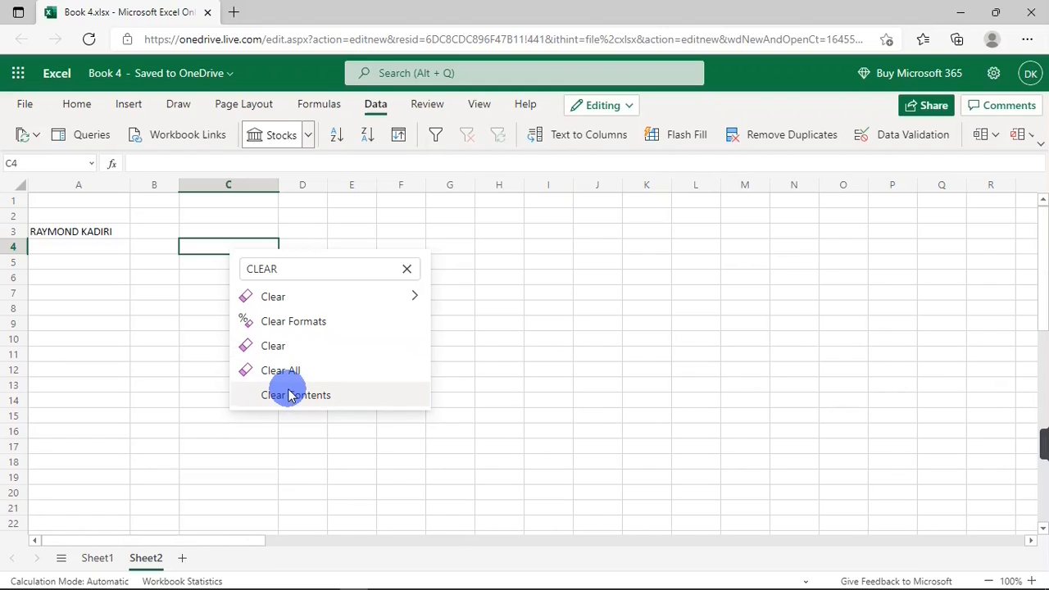
left_click_drag(289, 267, 163, 274)
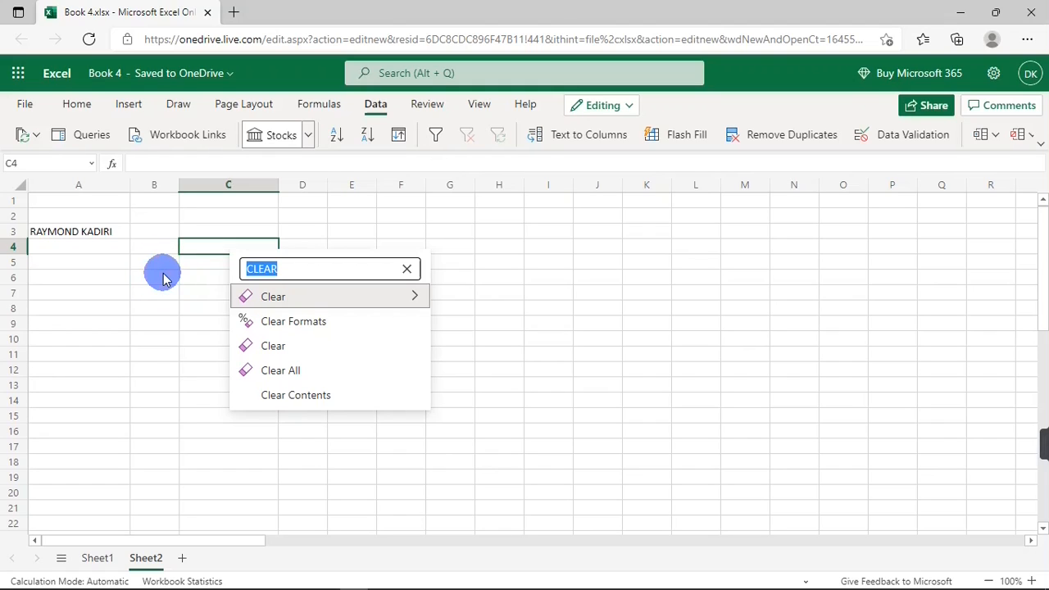
type("TABLE")
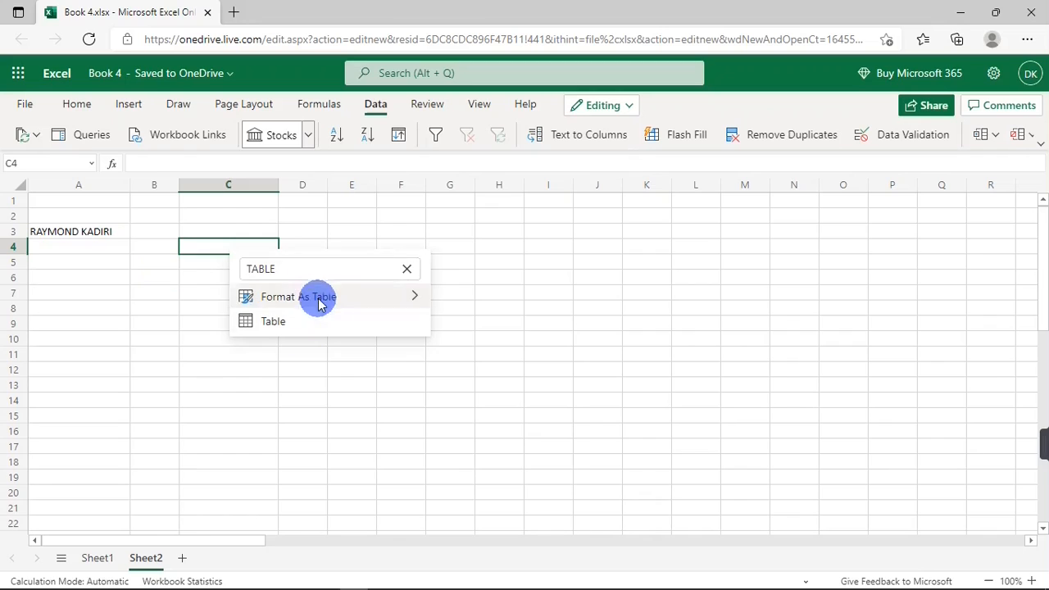
left_click(278, 321)
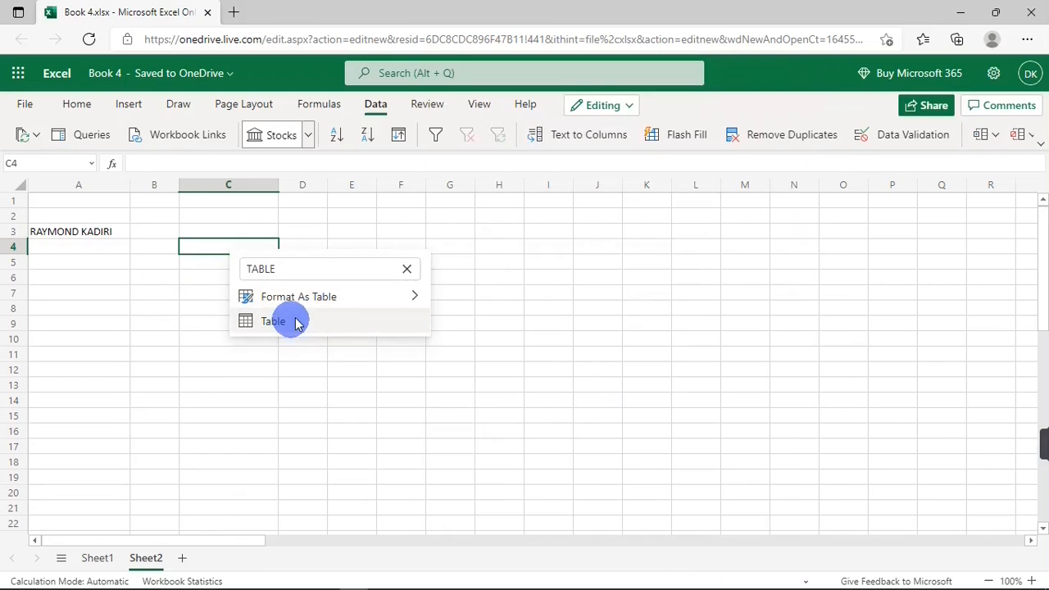